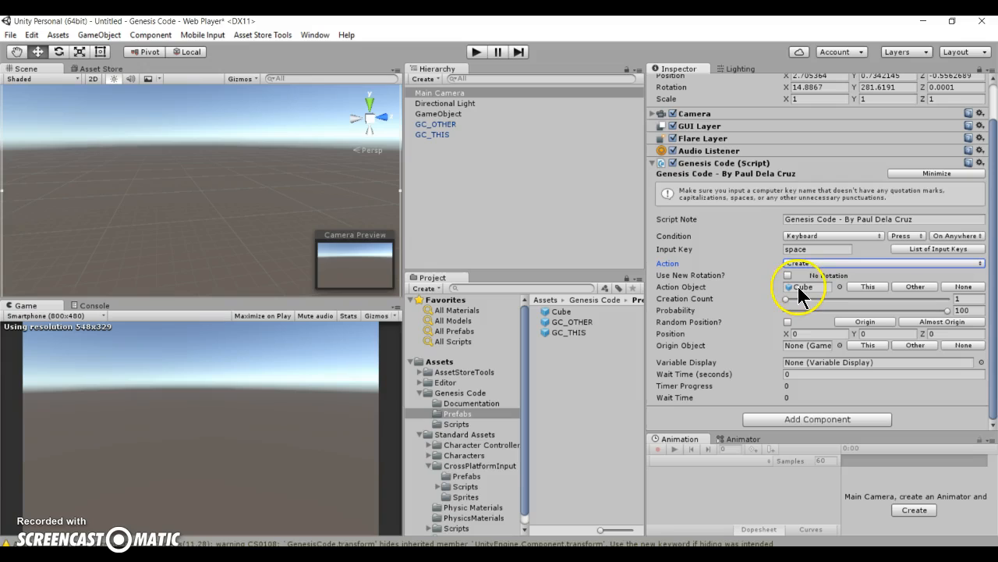
Play-test the Genesis Code Create action by spawning a Cube at position 0, 0, 0, and stop play mode
left_click(729, 289)
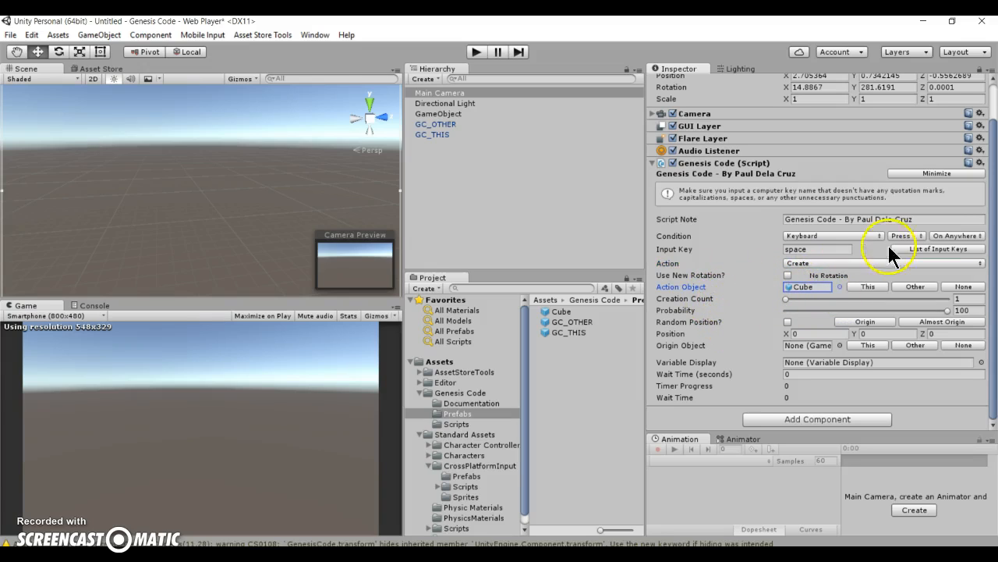
left_click(858, 334)
left_click(944, 334)
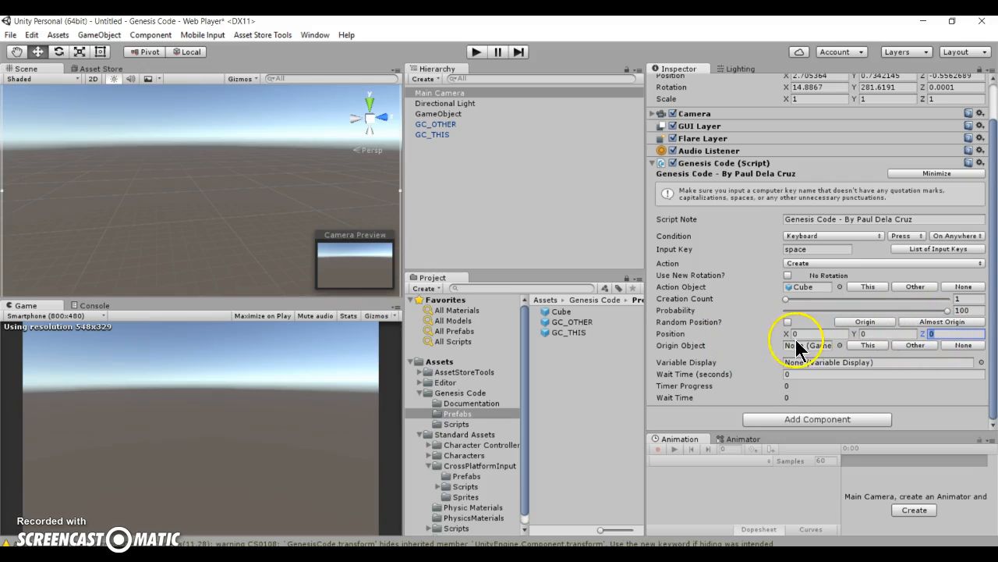
mouse_move(264, 204)
left_mouse_down("alt")
mouse_move(223, 149)
mouse_move(248, 145)
mouse_move(201, 139)
mouse_move(238, 245)
mouse_move(216, 101)
mouse_move(220, 196)
mouse_move(210, 188)
mouse_move(261, 191)
left_mouse_up("alt")
left_click(476, 54)
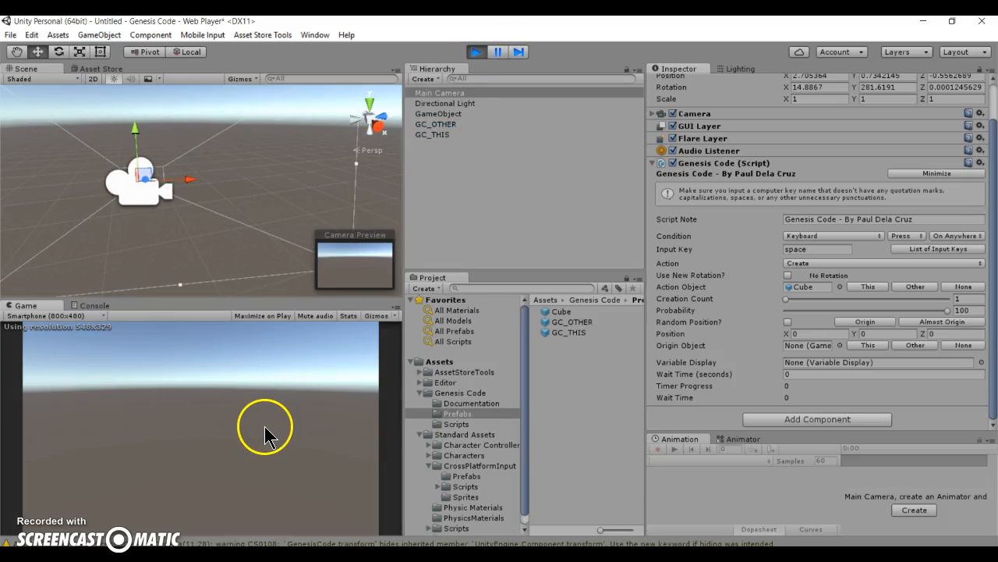
key("space")
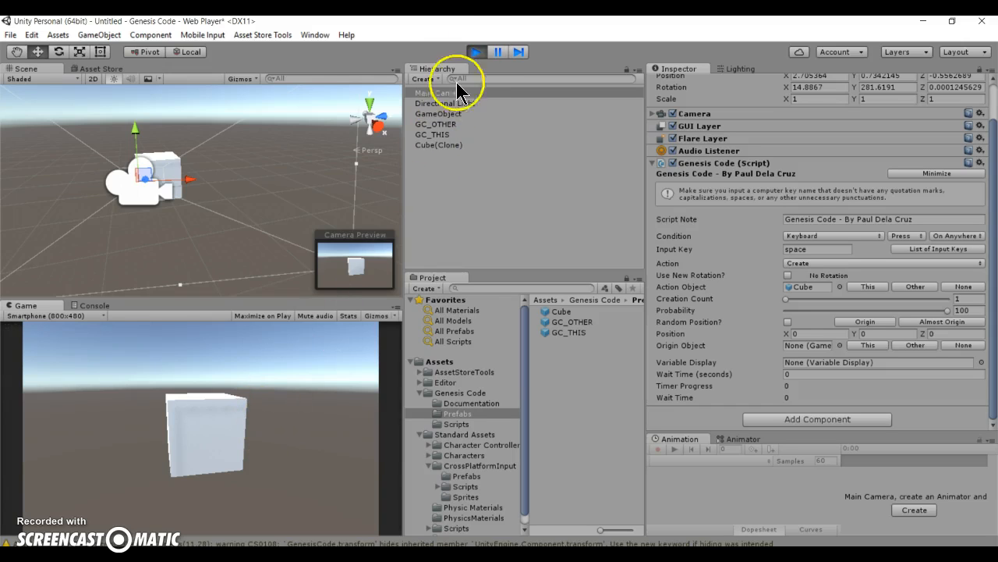
left_click(478, 52)
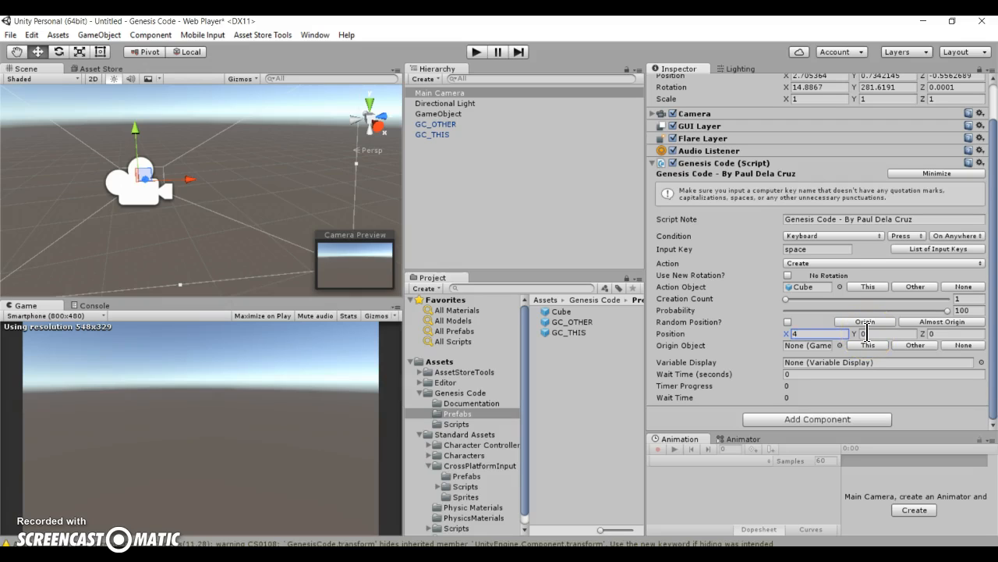
Set the spawn position's X to 4 and spawn a cube in play mode, and repeat with X at 0
left_click(475, 51)
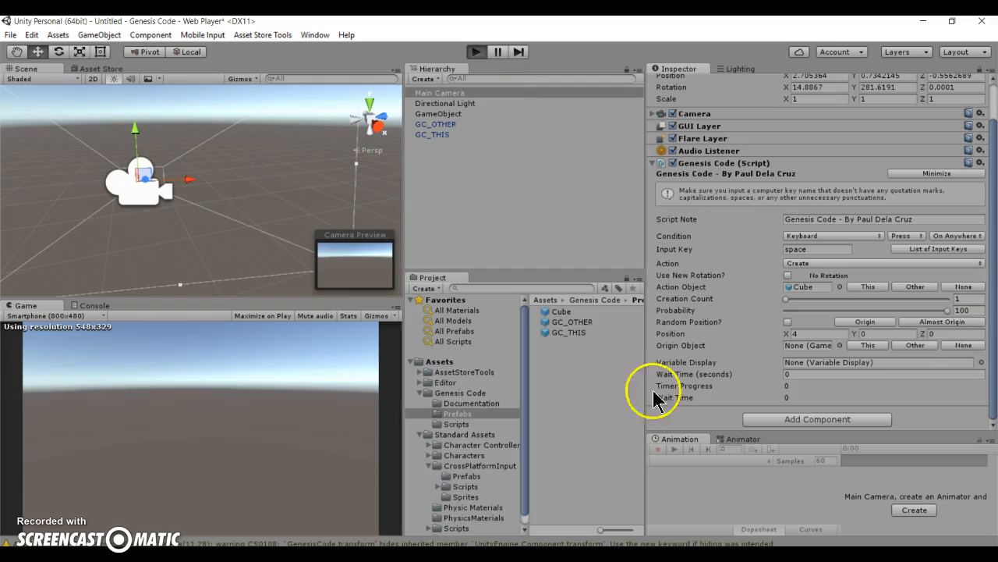
key("space")
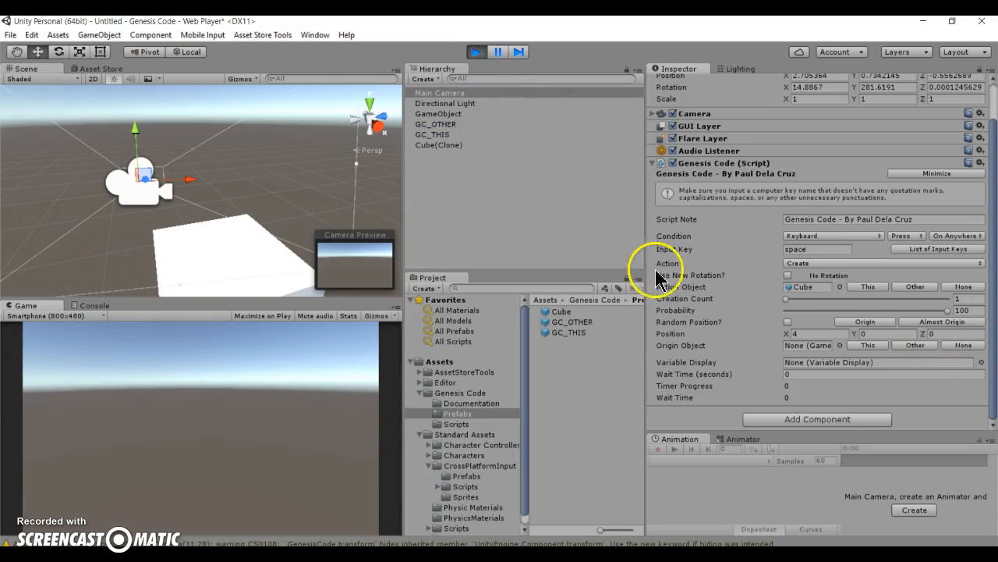
left_click(818, 334)
type("0")
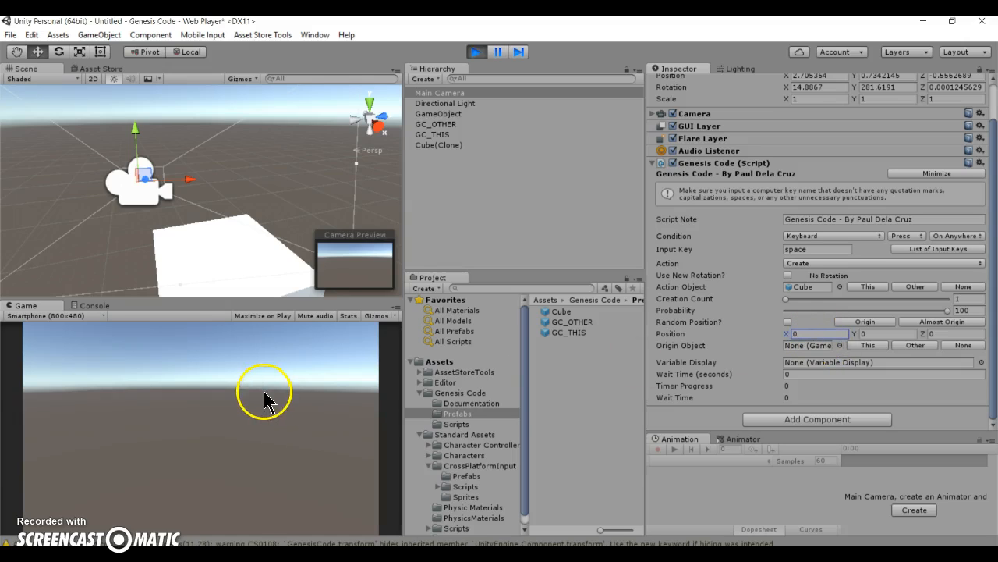
left_click(267, 401)
key("space")
Spawn more cubes in play mode while lowering the spawn position's X to -1.29 and on to -1.87
left_click(257, 430)
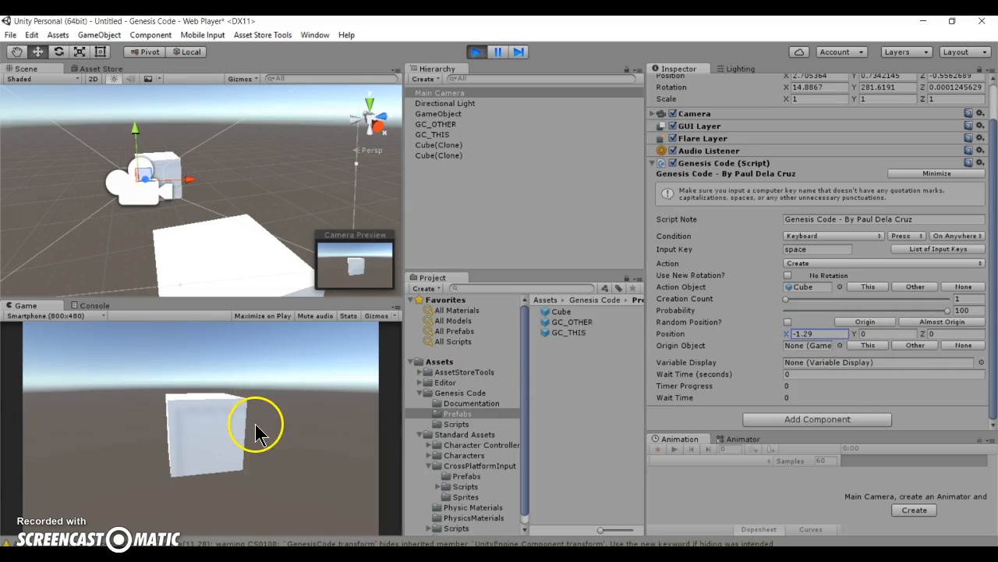
key("space")
mouse_move(791, 335)
left_mouse_down()
mouse_move(755, 336)
mouse_move(824, 335)
left_mouse_up()
left_click(233, 402)
key("space")
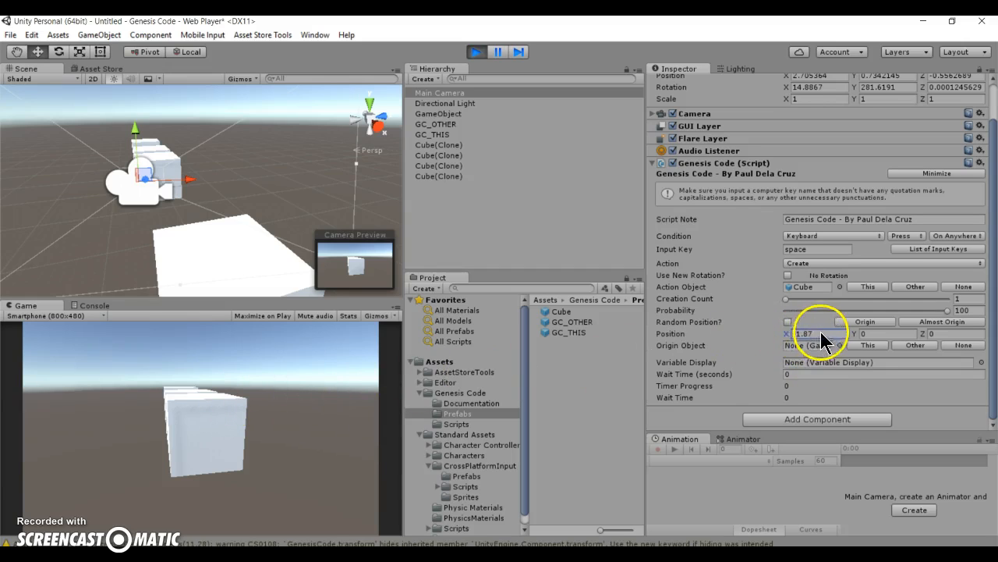
left_click(279, 413)
key("space")
Set the spawn position to X 0, Y 1 and spawn a cube in the running game
left_click(826, 334)
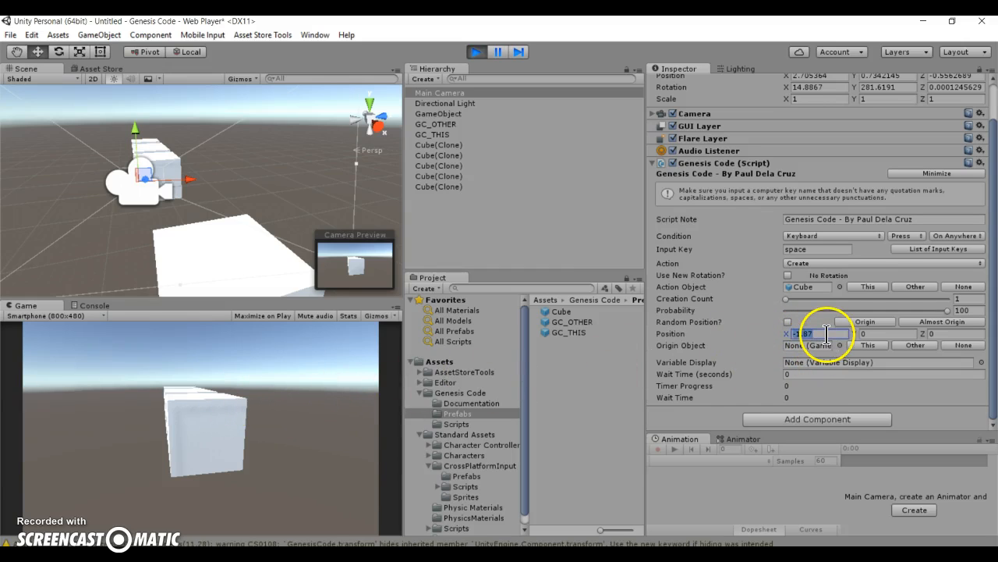
left_click(868, 334)
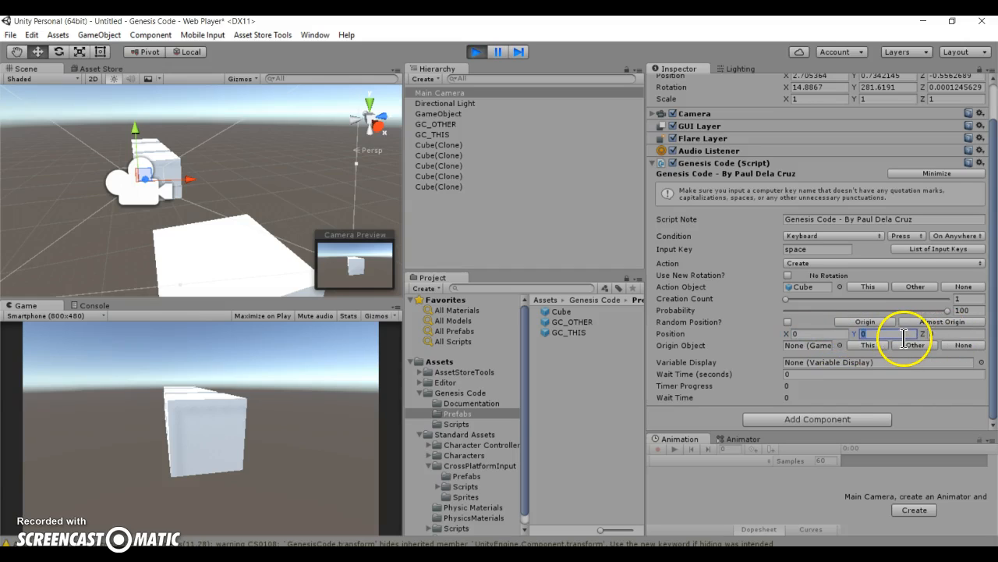
type("4")
left_click(319, 408)
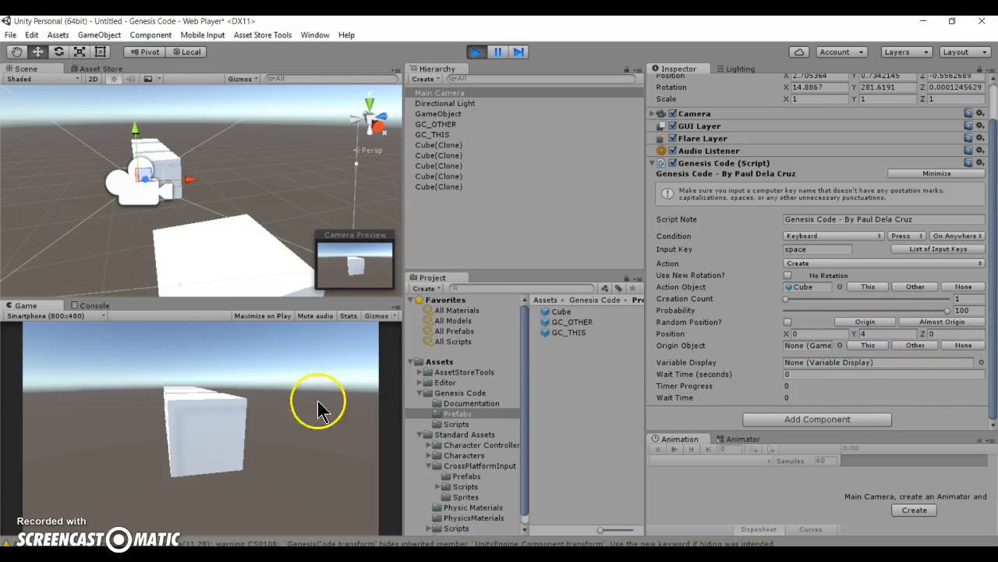
left_click(875, 333)
type("1")
left_click(124, 397)
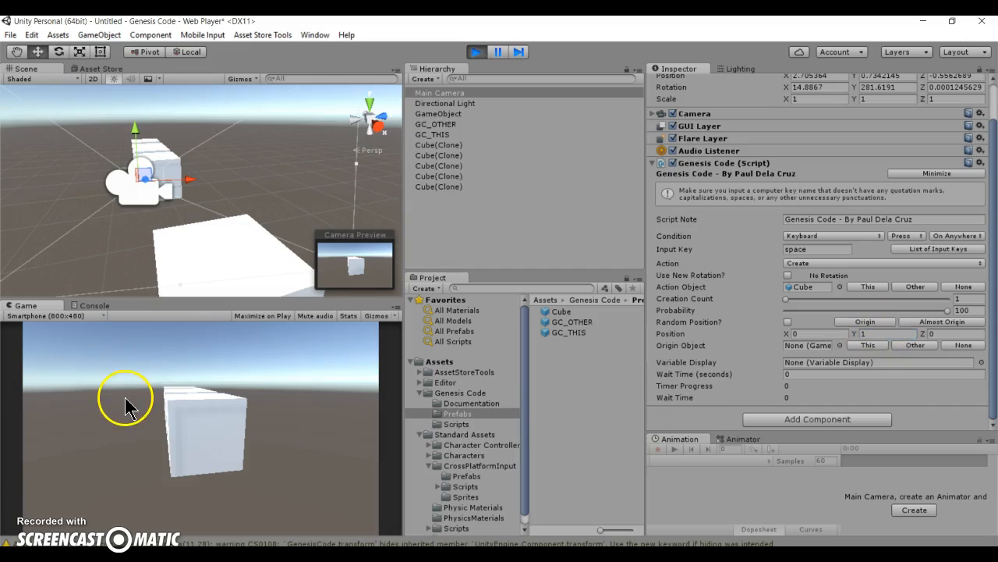
key("space")
Set the spawn position to Y 0, Z -1, spawn a cube there, and stop play mode
left_click(862, 333)
type("0")
left_click(946, 334)
type("-1")
left_click(308, 421)
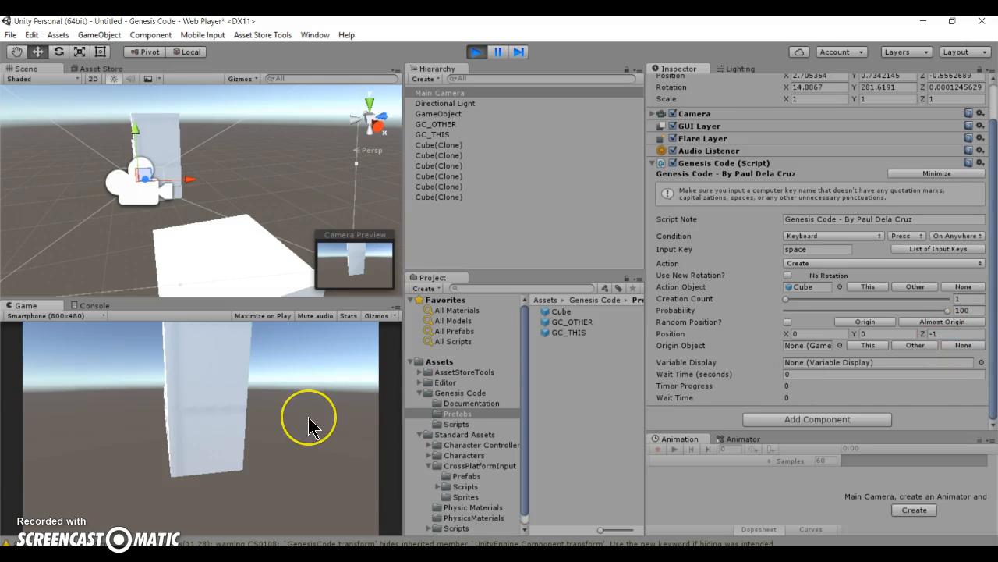
key("space")
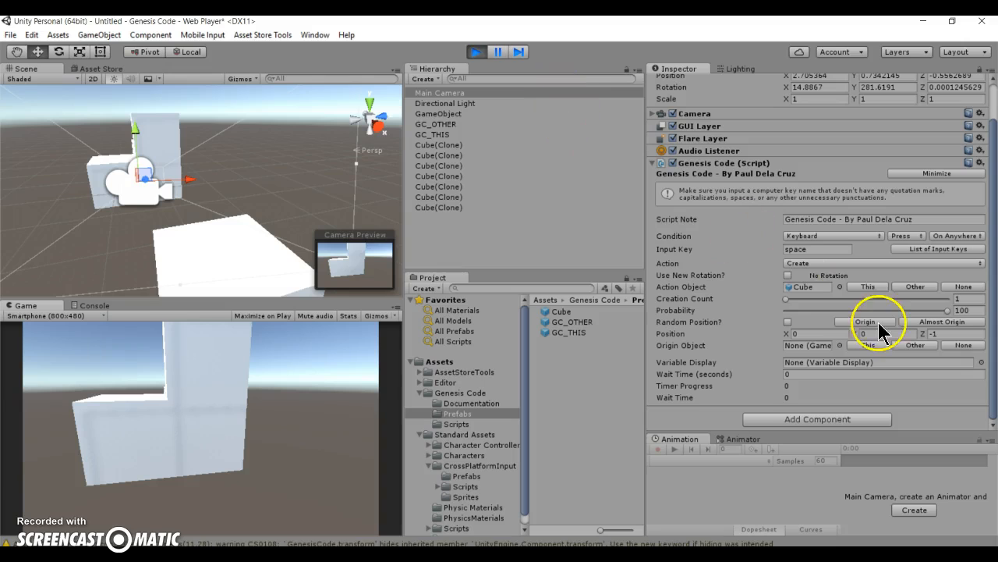
left_click(841, 334)
left_click(898, 334)
left_click(950, 333)
left_click(475, 52)
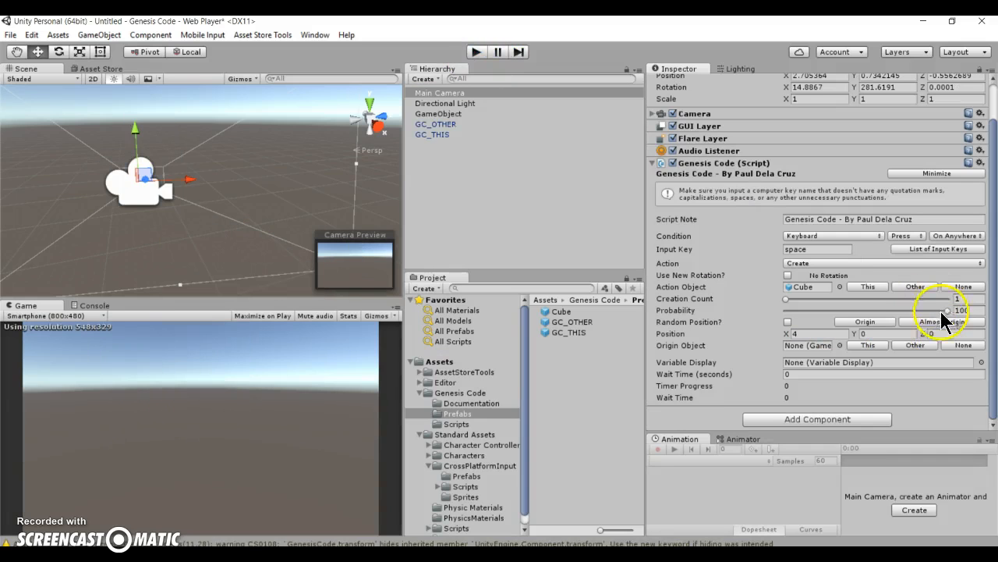
Enable Random Position for the Create action and set the Minimum Position to -2, -2, -2
left_click(788, 321)
left_click(836, 337)
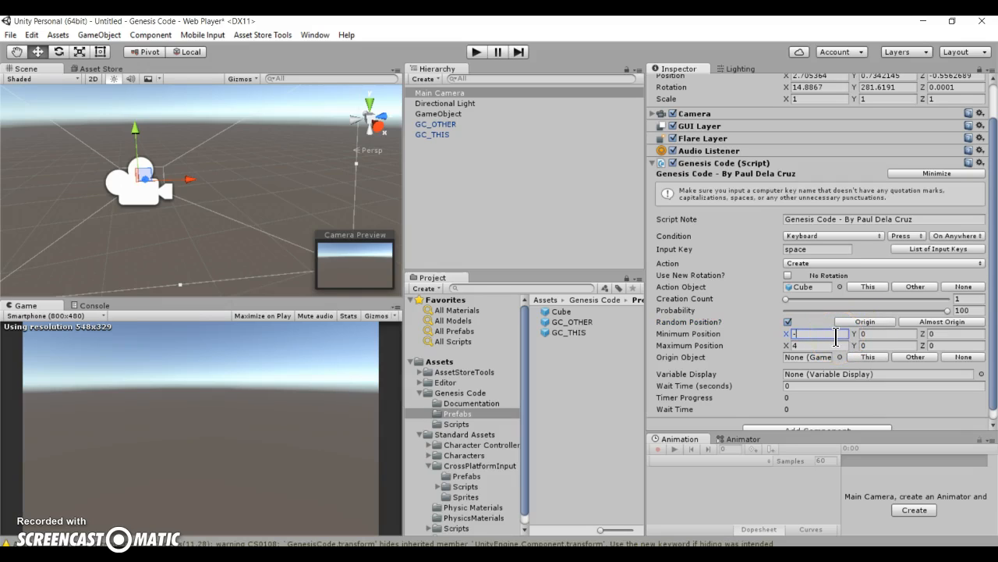
key("Tab")
type("-2")
key("Tab")
type("-2")
key("Tab")
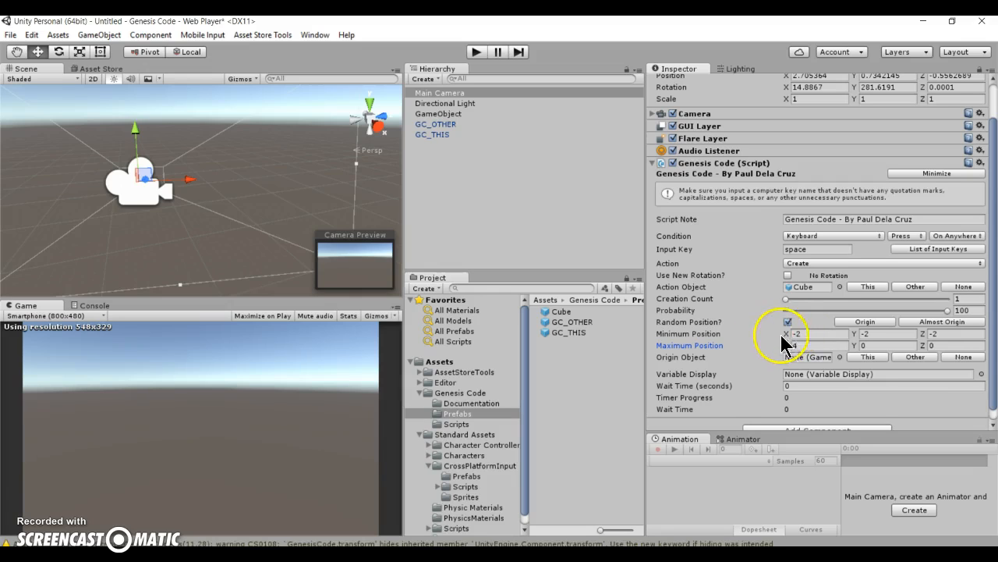
Set the Maximum Position of the random spawn range to 2, 2, 2
left_click(809, 336)
left_click(817, 346)
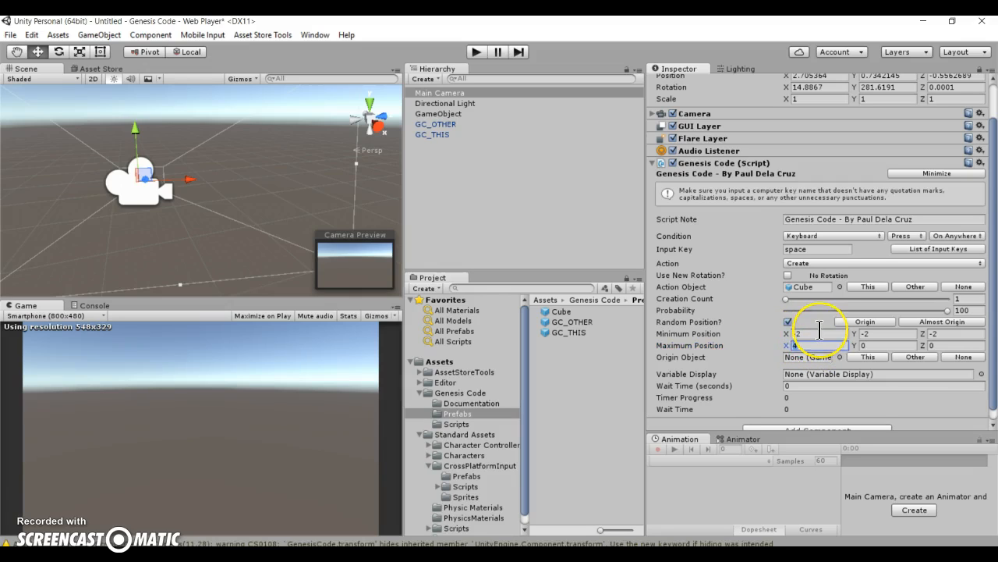
type("2")
key("Tab")
type("2")
key("Tab")
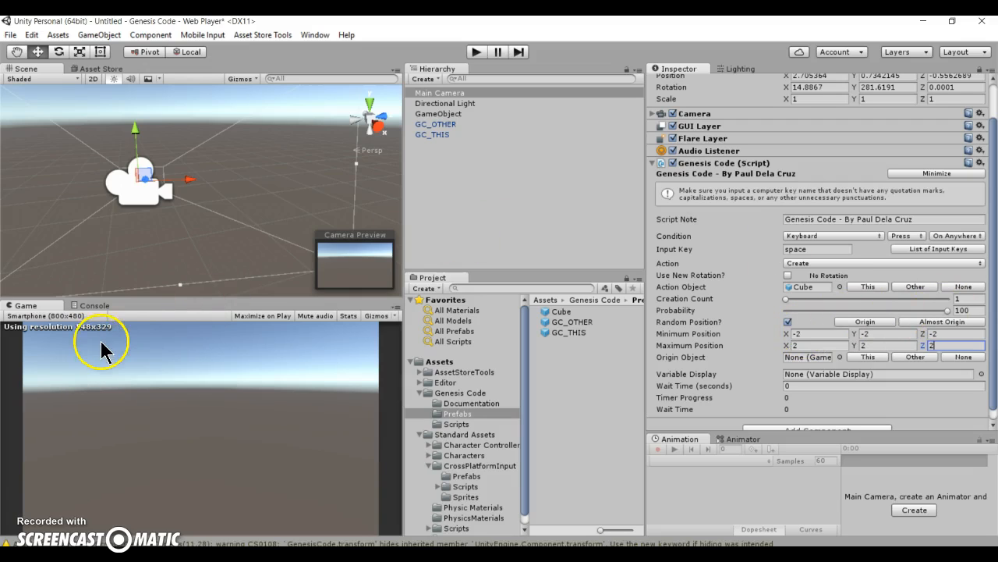
Review the Minimum and Maximum Position values on each axis, toggling Random Position off and back on
left_click(826, 333)
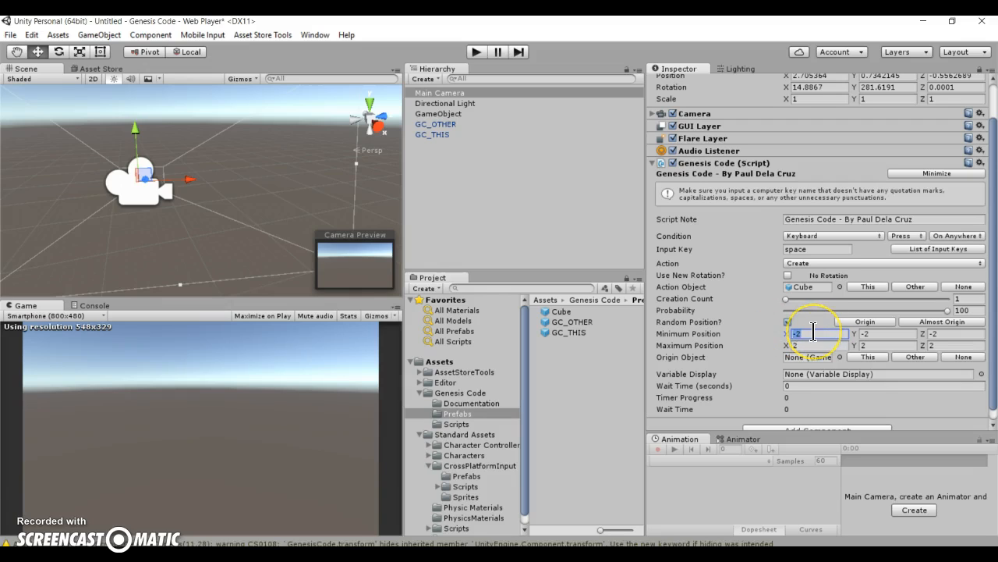
key("Tab")
key("Tab")
key("Tab")
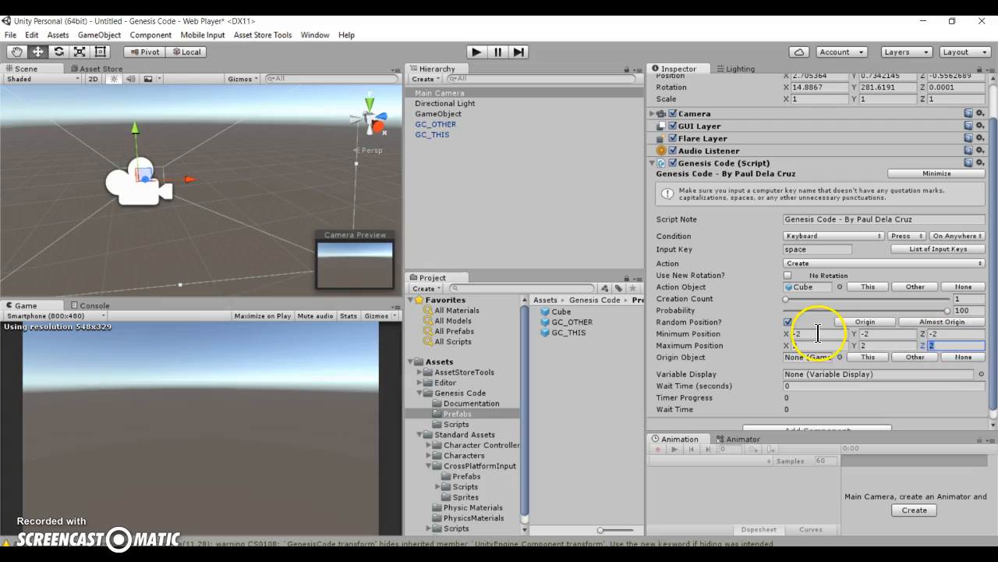
left_click(909, 334)
left_click(942, 336)
left_click(815, 345)
left_click(870, 344)
left_click(947, 346)
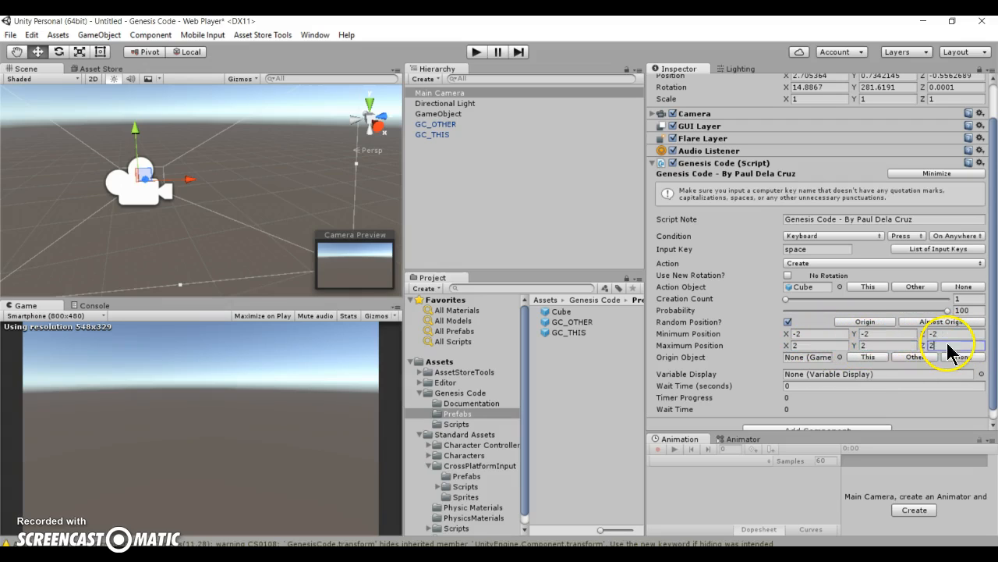
left_click(789, 321)
left_click(789, 322)
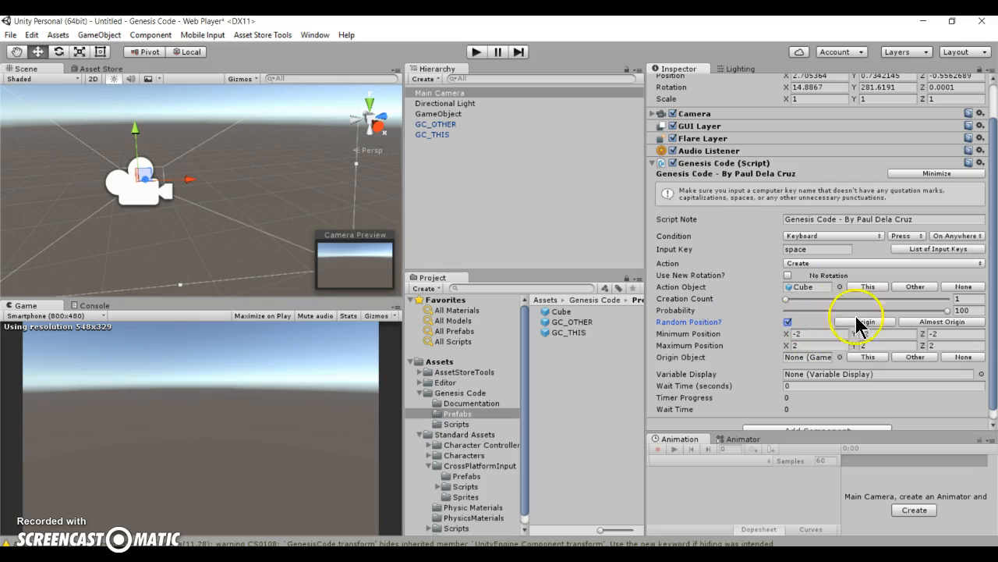
Play-test the random spawn range by repeatedly spawning cubes in the running game, and stop play mode
left_click(478, 53)
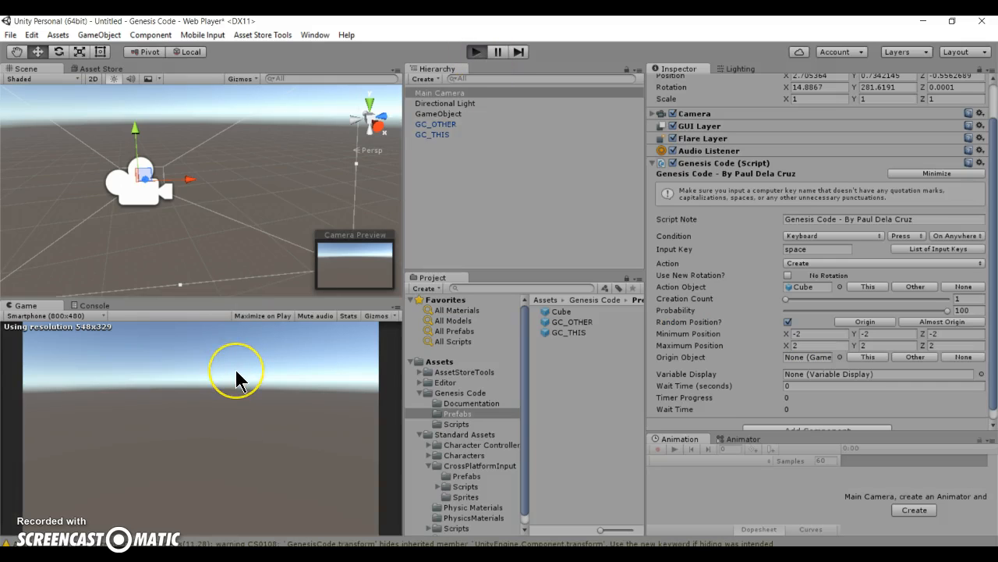
key("space")
key("space")
key("space")
key("space")
key("space")
key("space")
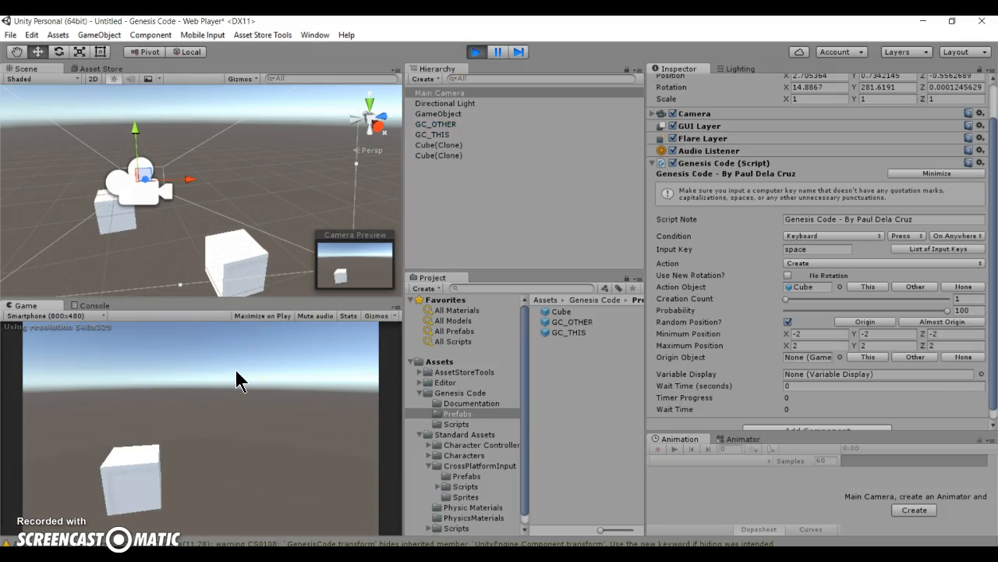
key("space")
key("space")
key("space")
key("space")
key("space")
key("space")
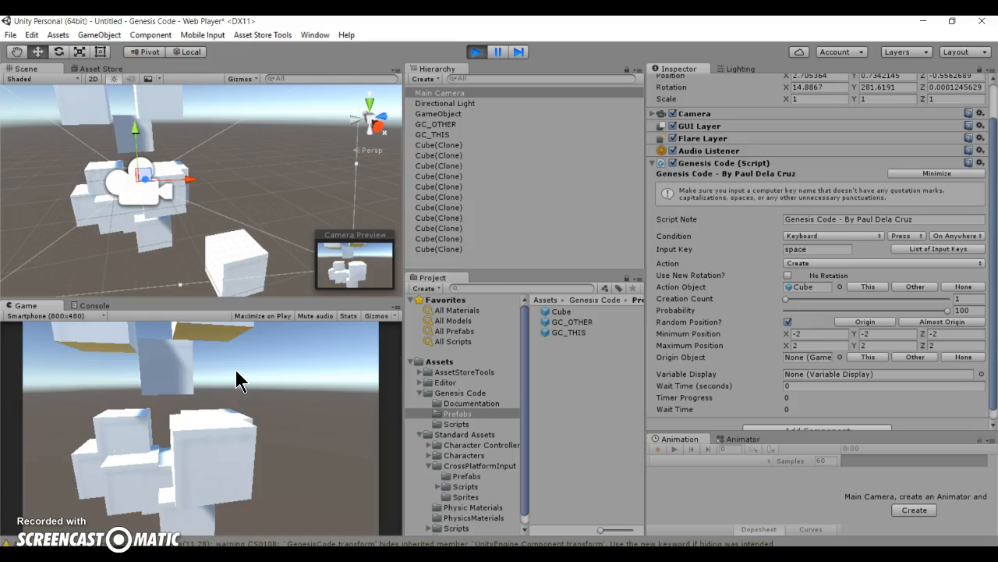
key("space")
key("space")
key("space")
key("space")
key("space")
key("space")
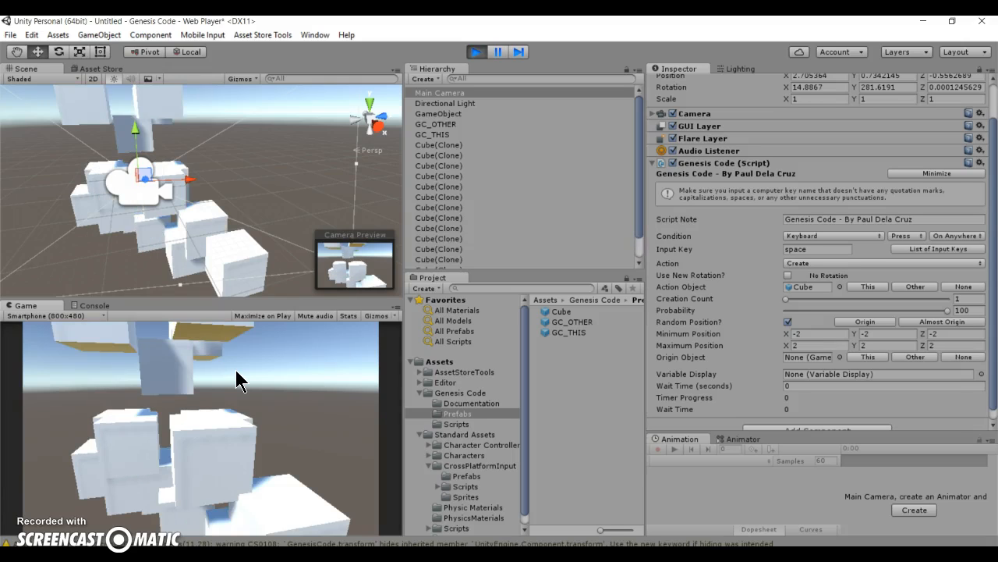
key("space")
key("space")
key("space")
key("space")
key("space")
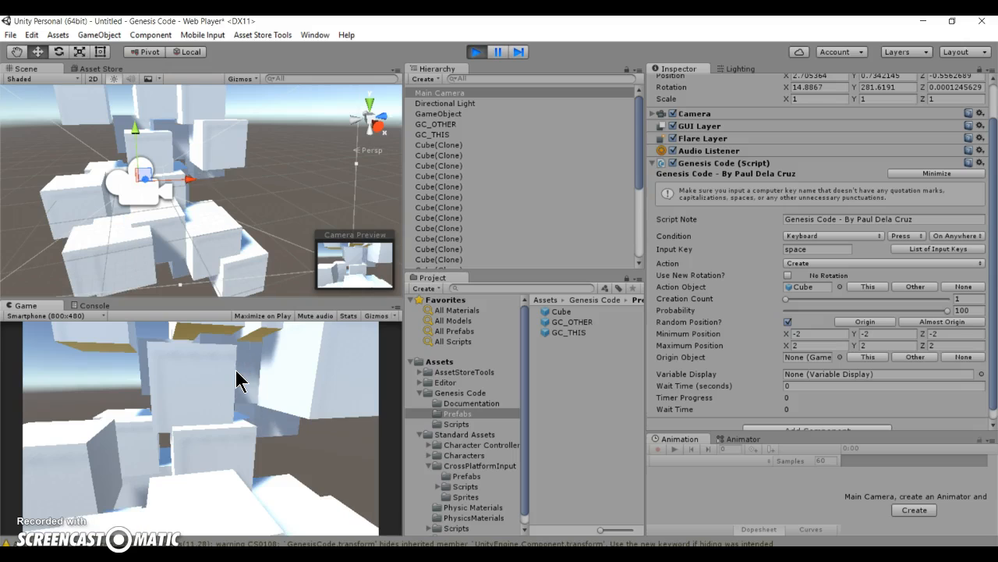
key("space")
key("space")
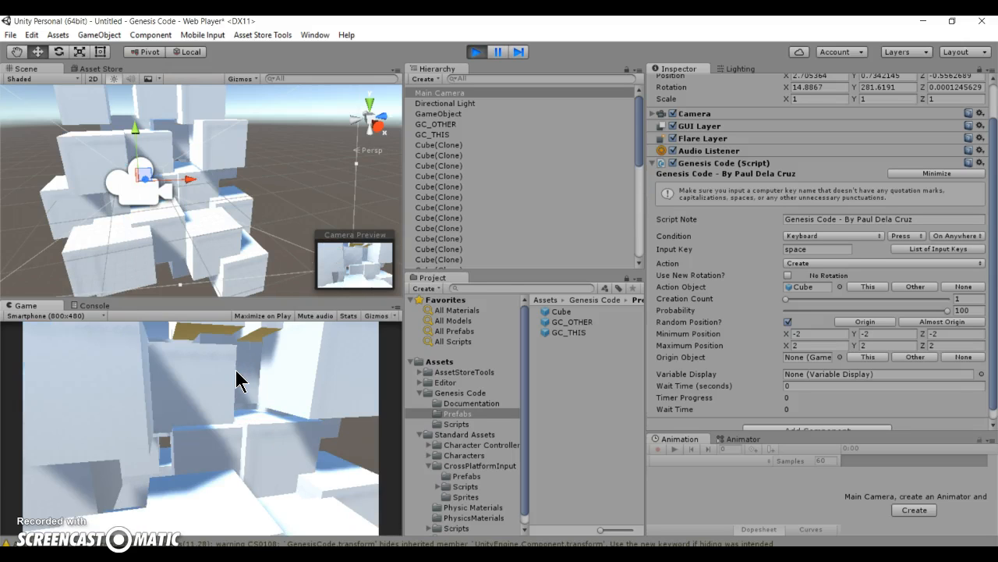
left_click(476, 52)
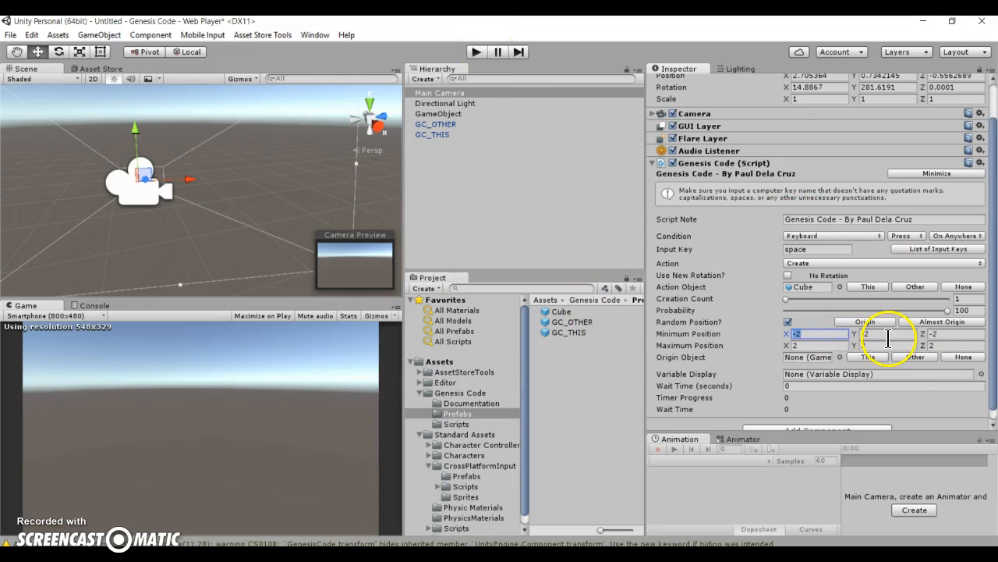
Review the random position range and the Origin Object setting, and select the Main Camera in the scene hierarchy
left_click(942, 334)
left_click(932, 345)
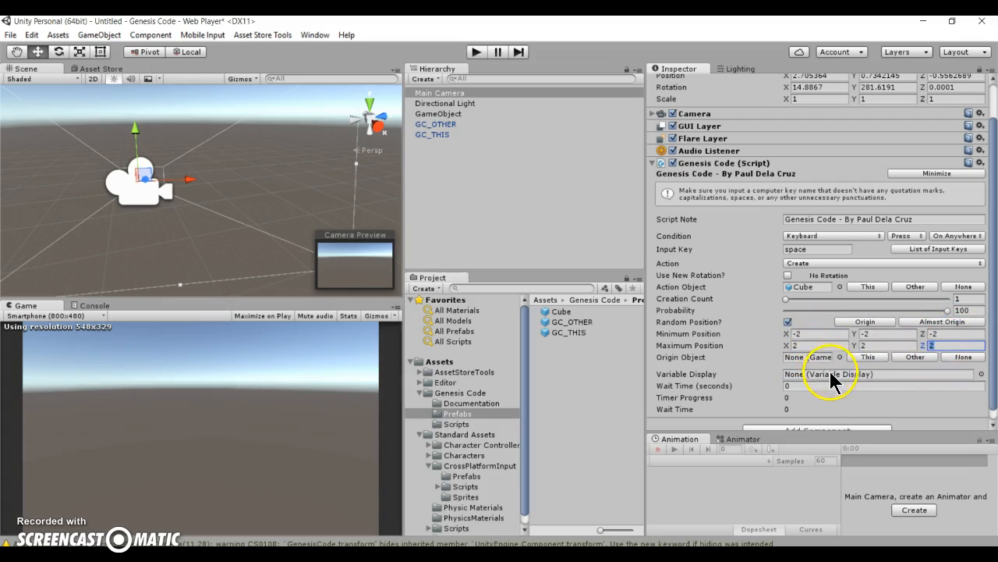
key("Return")
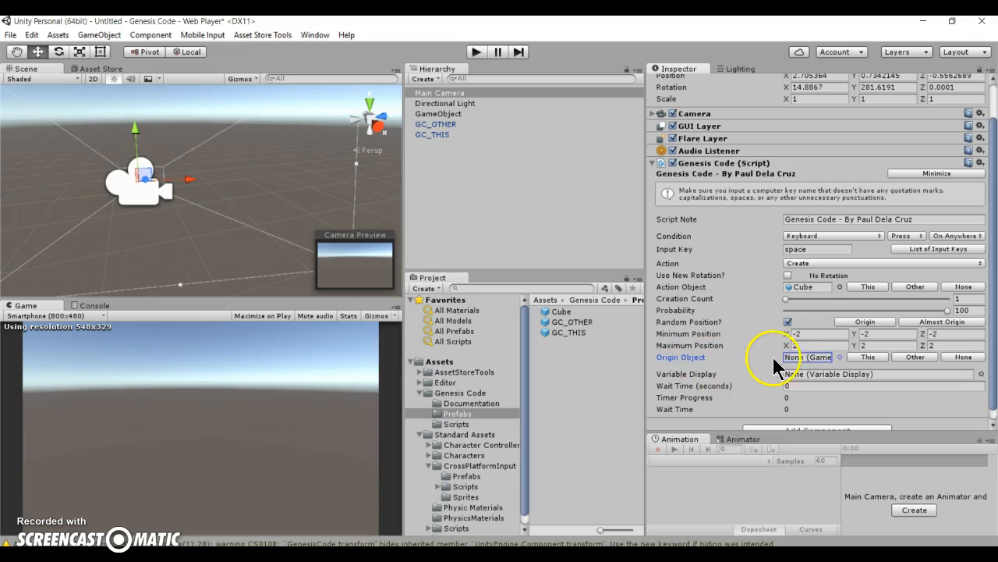
left_click(443, 93)
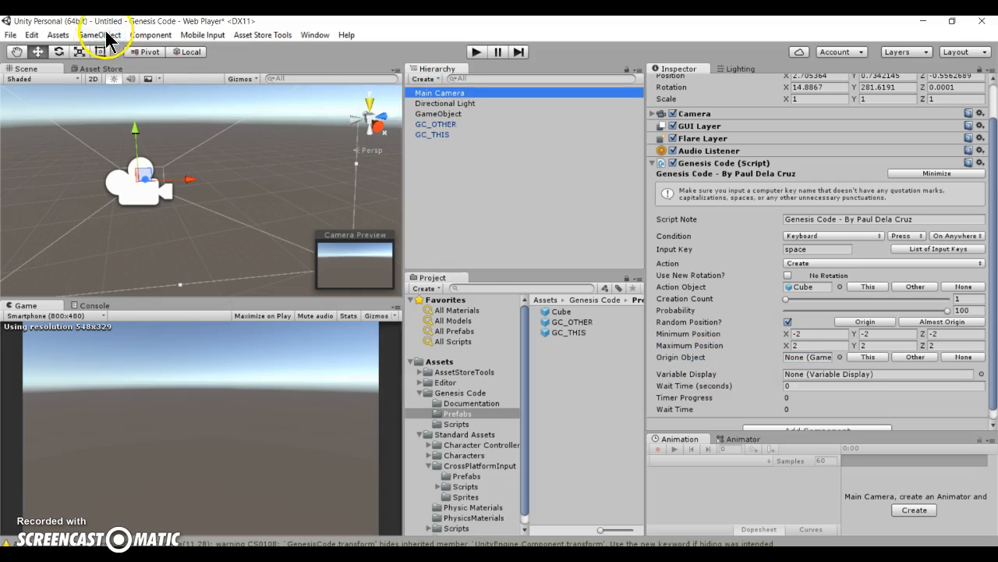
Align the scene view to the selected Main Camera and rename the empty GameObject as Spawn Location
left_click(107, 35)
left_click(90, 322)
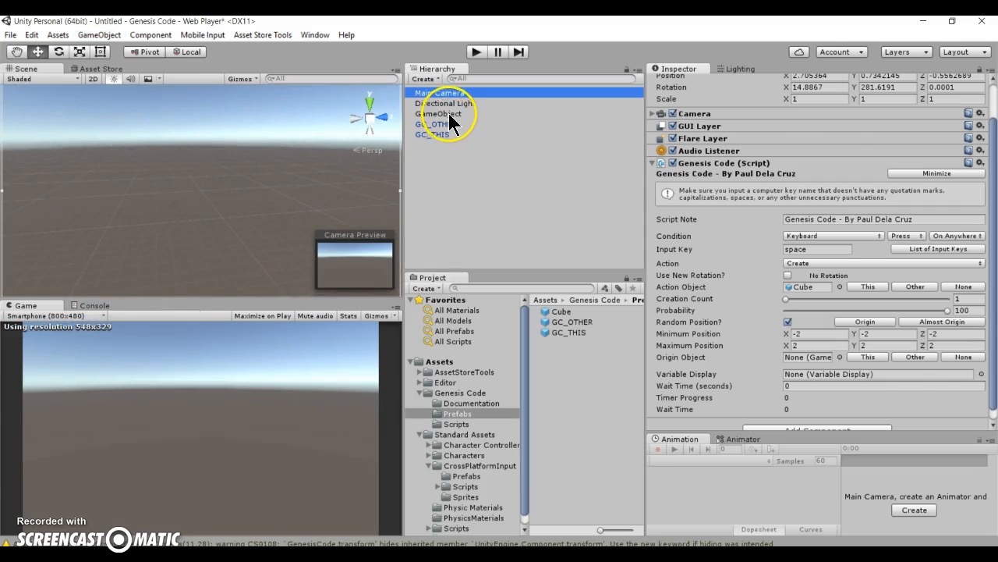
left_click(449, 114)
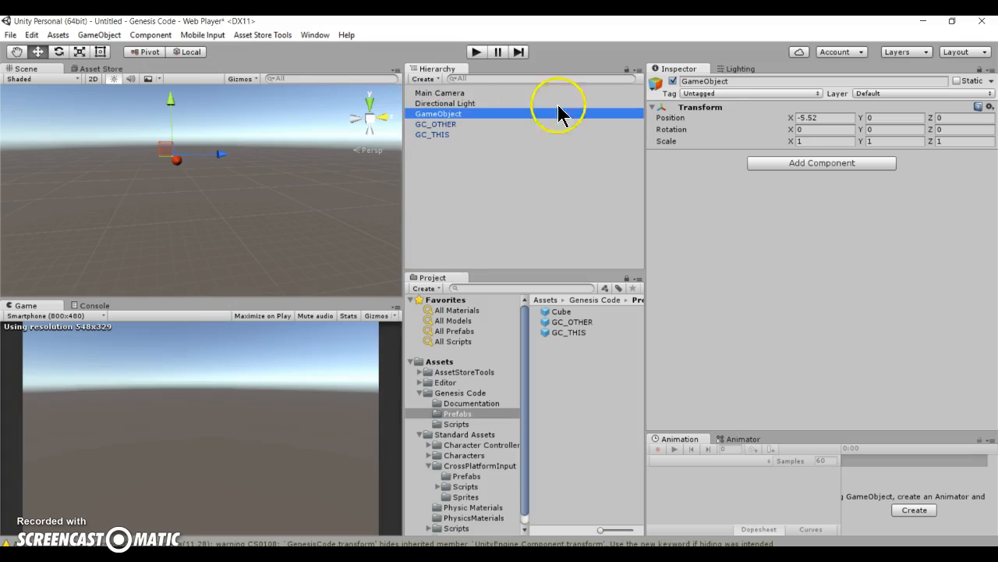
left_click(718, 81)
type("M")
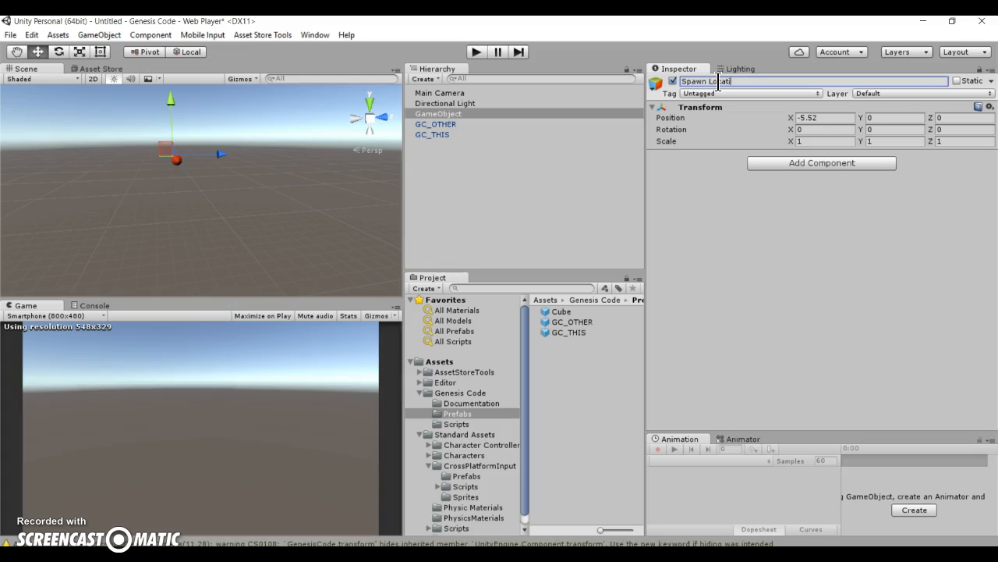
left_click(563, 117)
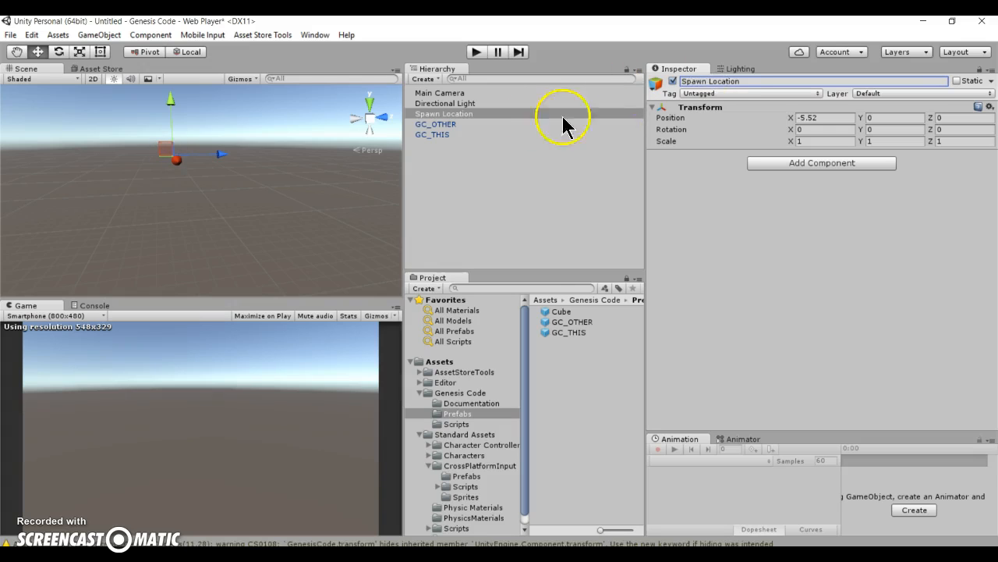
Assign Spawn Location as the Origin Object in the Main Camera's Genesis Code script
left_click(521, 94)
scroll(757, 244, "down", 3)
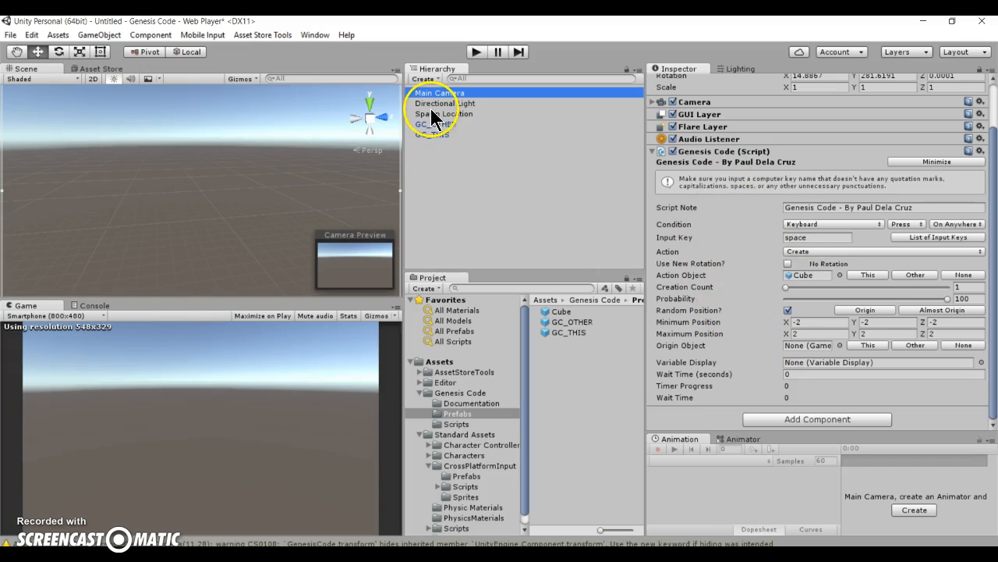
left_click_drag(432, 113, 790, 354)
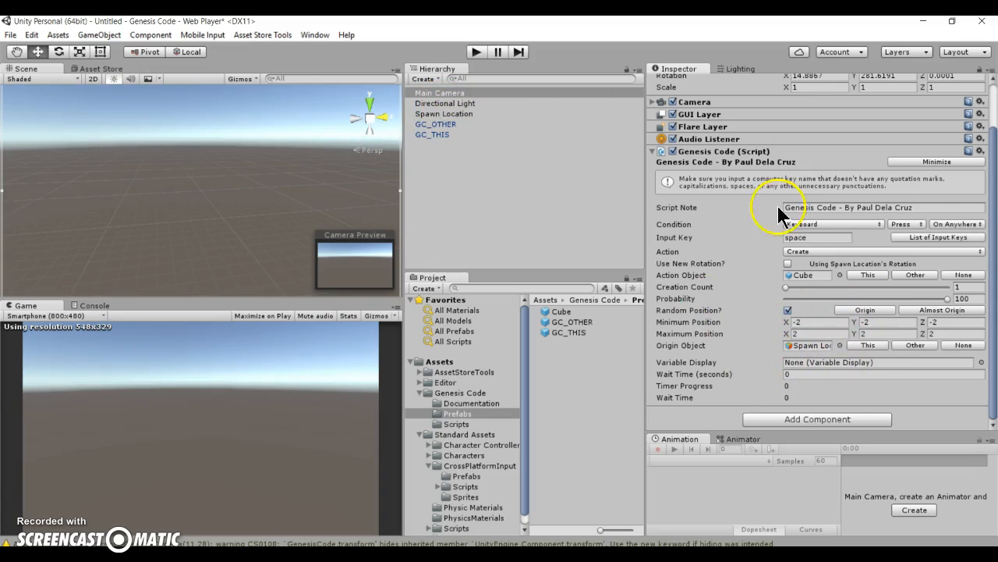
left_click(833, 374)
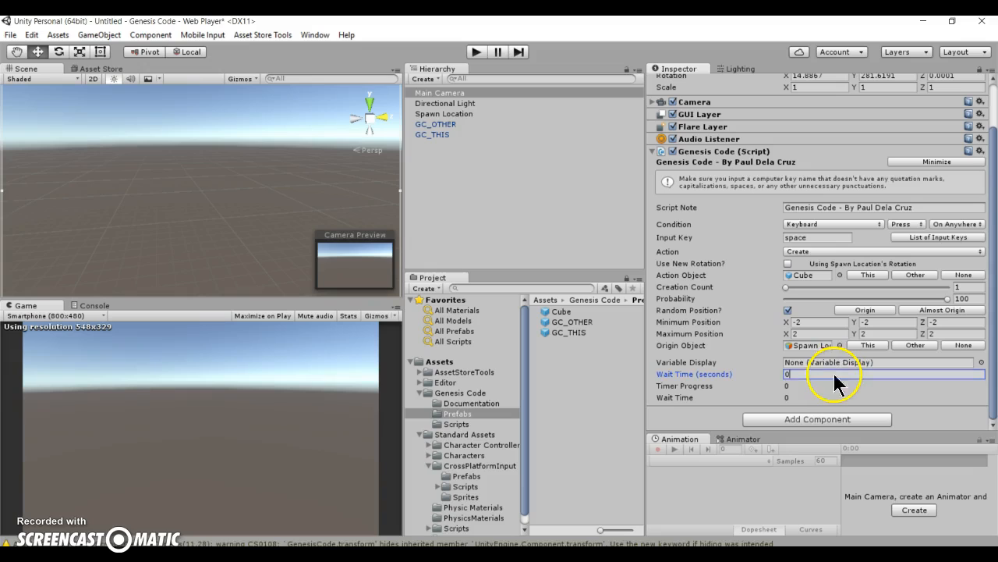
left_click(819, 321)
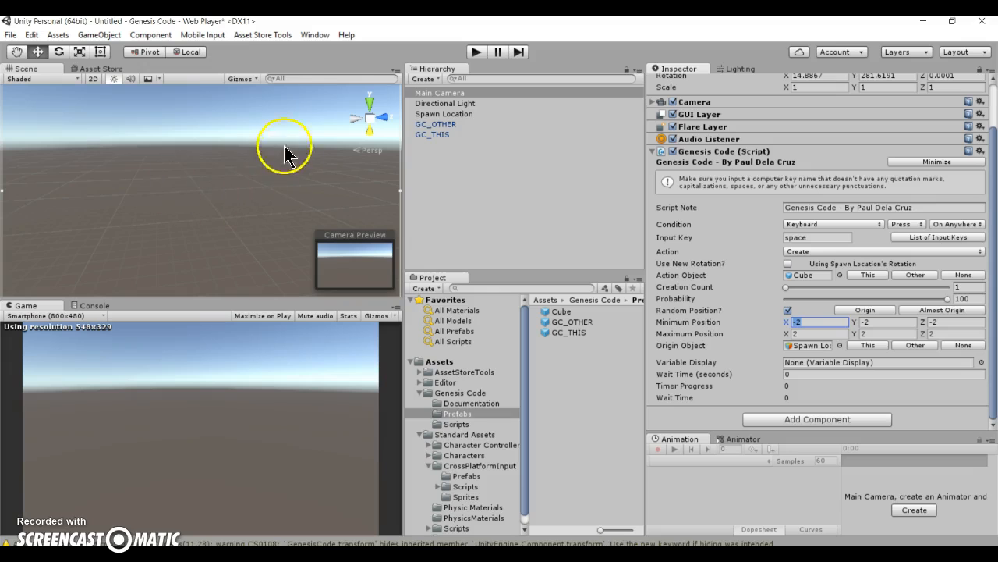
left_click(830, 321)
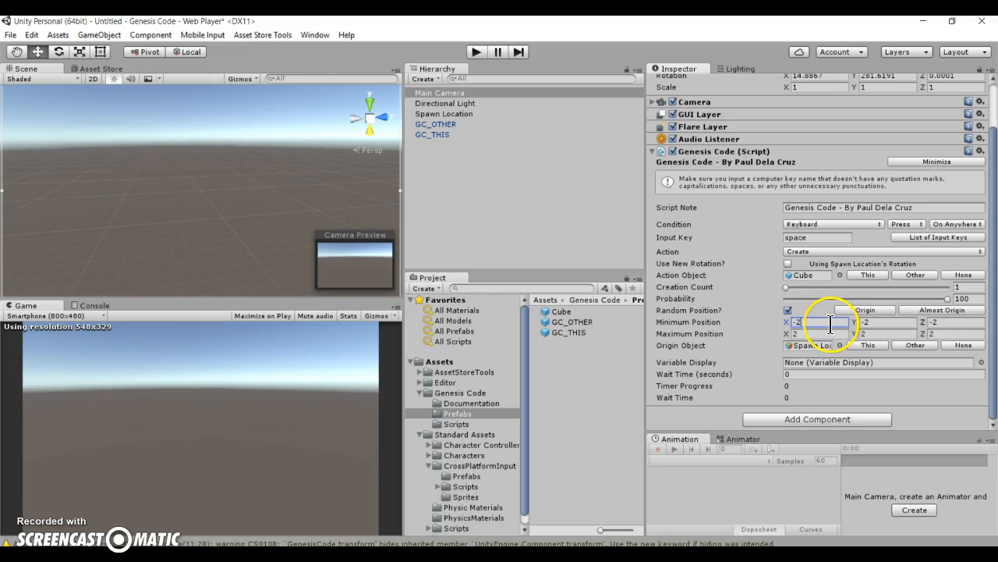
Play-test random cube spawning around Spawn Location by triggering it repeatedly in the running game, and stop play mode
left_click(475, 51)
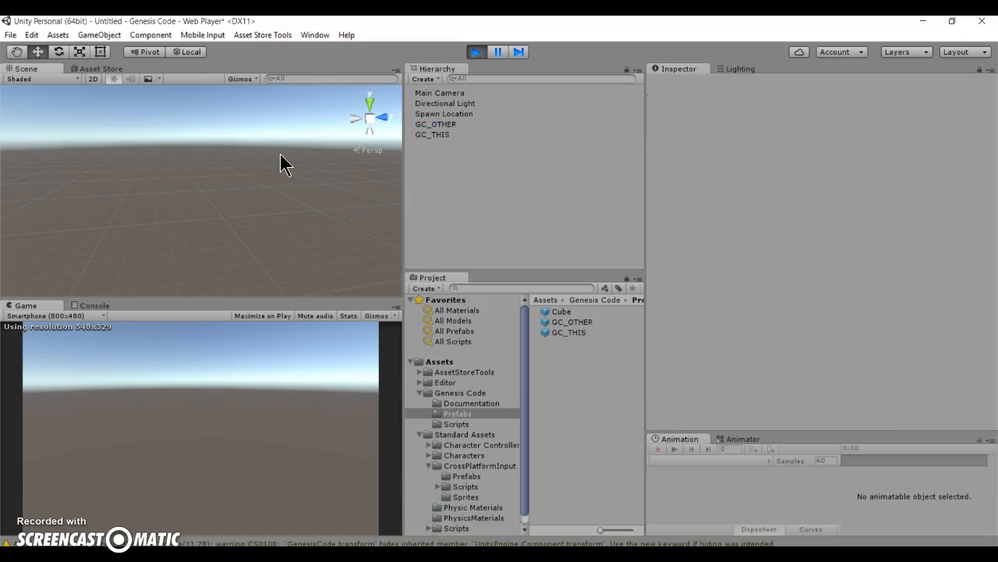
key("space")
key("space")
key("space")
key("space")
key("space")
key("space")
key("space")
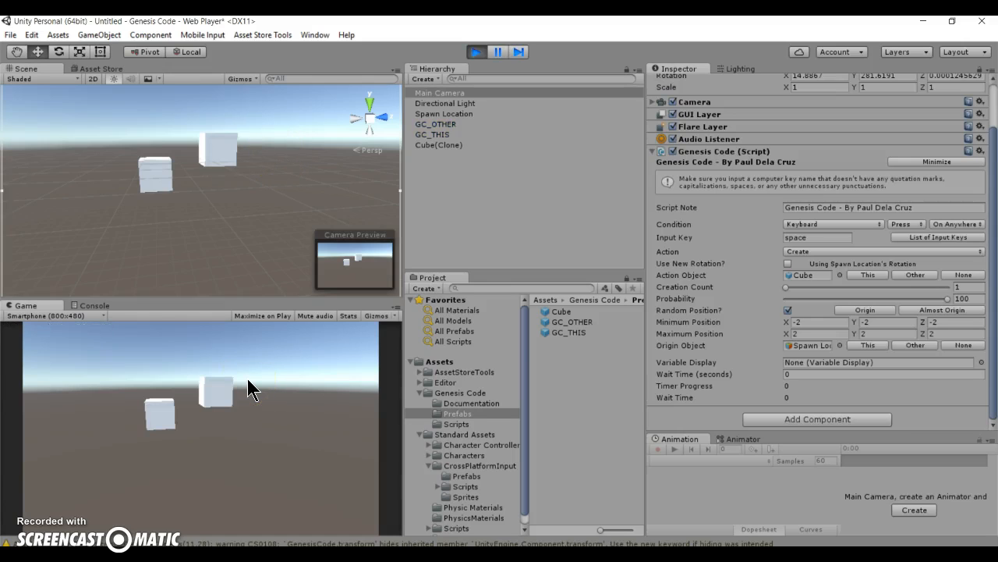
key("space")
key("space")
key("space")
key("space")
key("space")
key("space")
key("space")
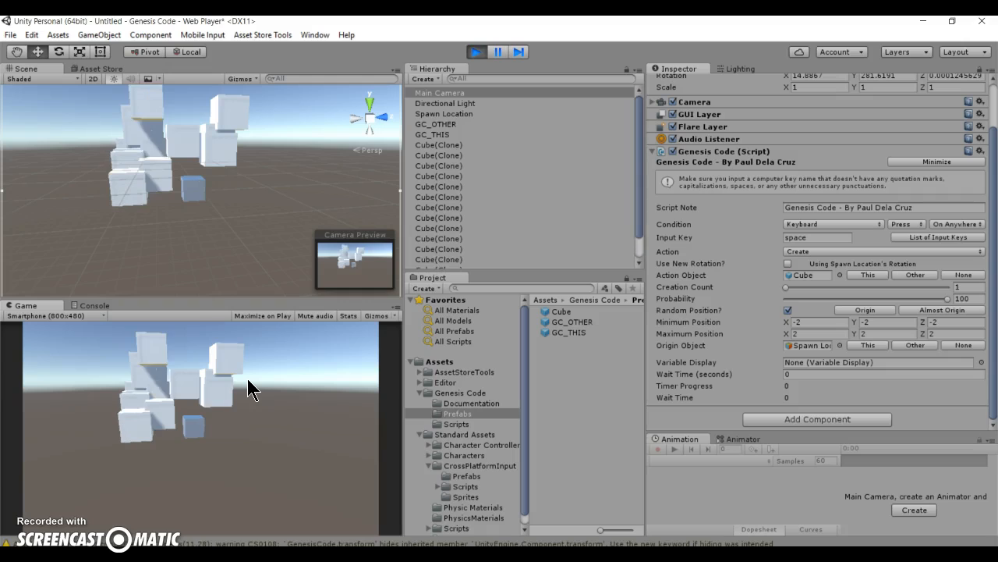
key("space")
key("space")
key("space")
key("space")
key("space")
key("space")
key("space")
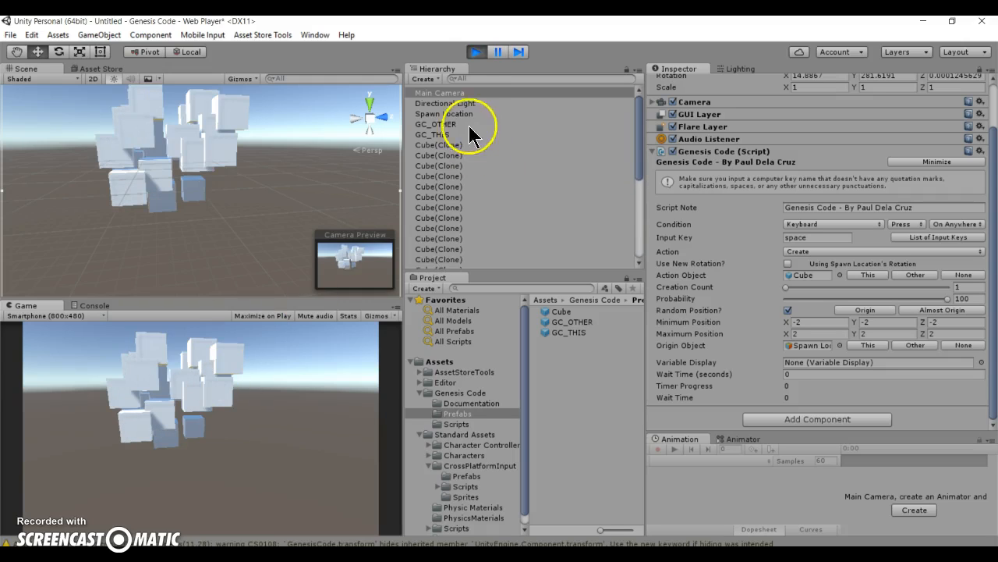
left_click(476, 52)
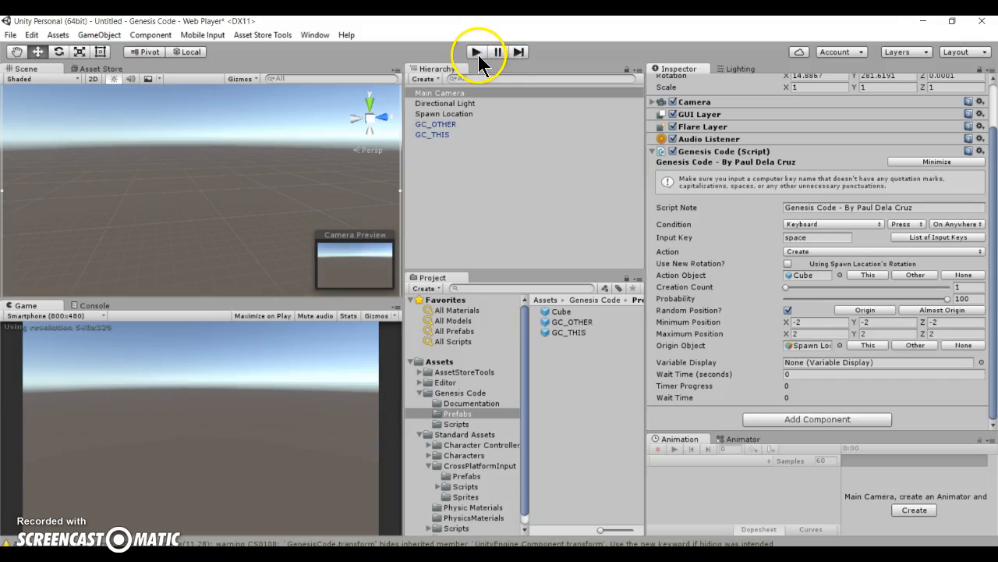
Set the Creation Count of the Create action to 2
left_click(893, 372)
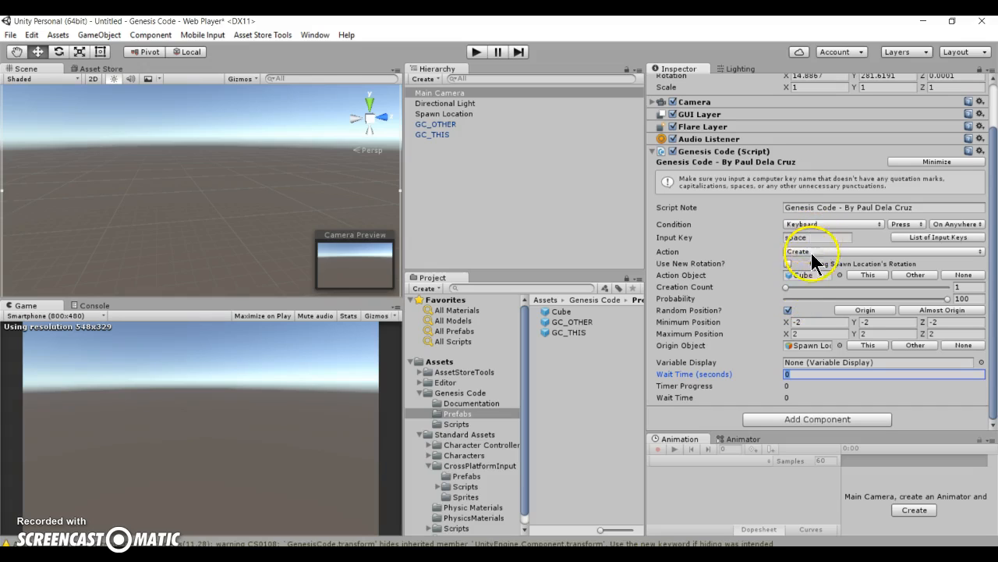
left_click_drag(785, 287, 795, 287)
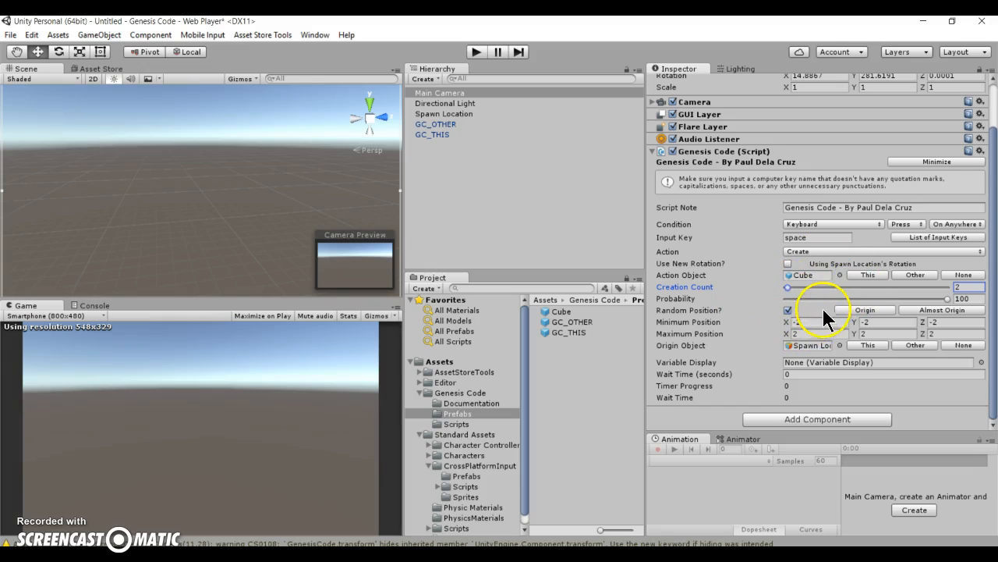
Run the game, spawn cubes repeatedly to test two creations per key press, and stop play mode
left_click(477, 52)
left_click(276, 397)
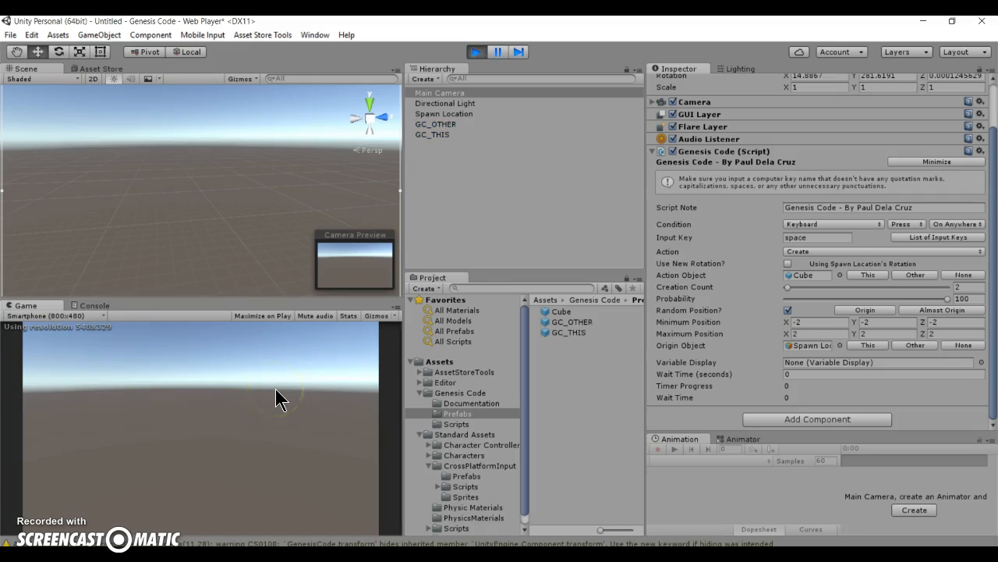
key("space")
key("space")
key("space")
key("space")
key("space")
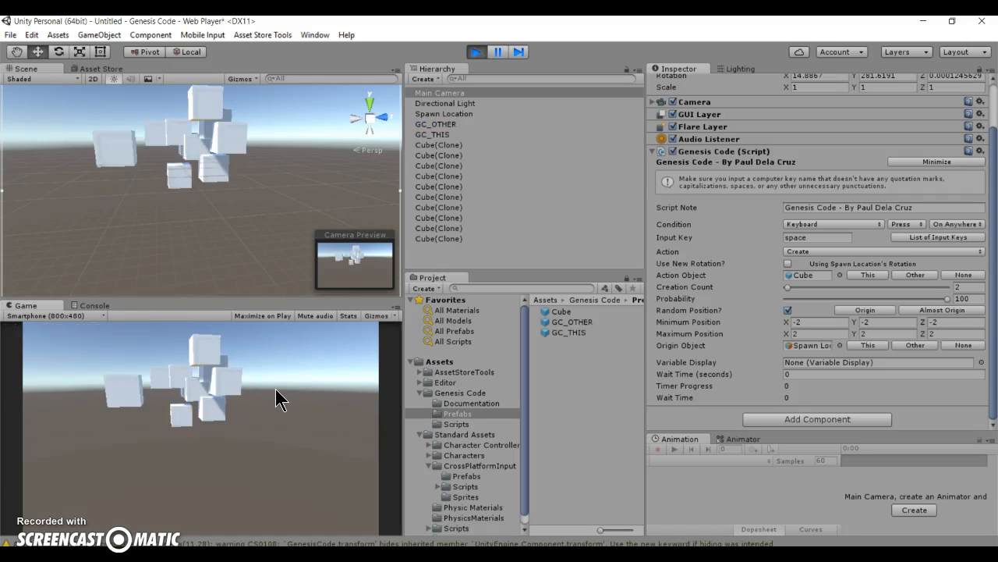
key("space")
key("space")
key("space")
key("space")
key("space")
key("space")
key("space")
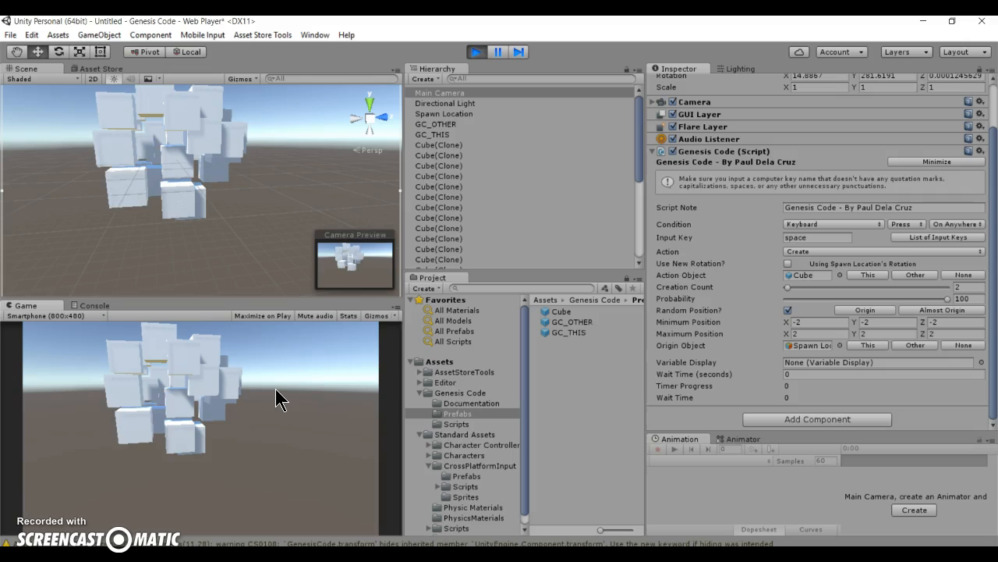
left_click(475, 51)
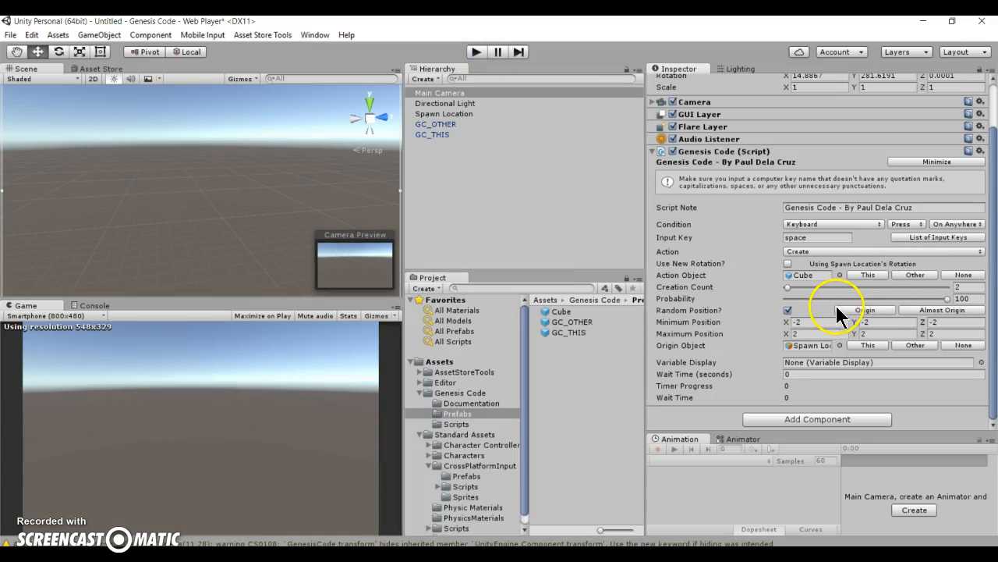
Set the Creation Count to 5 and the Minimum Position of the random spawn range to -5, -5, -5
left_click_drag(789, 286, 797, 286)
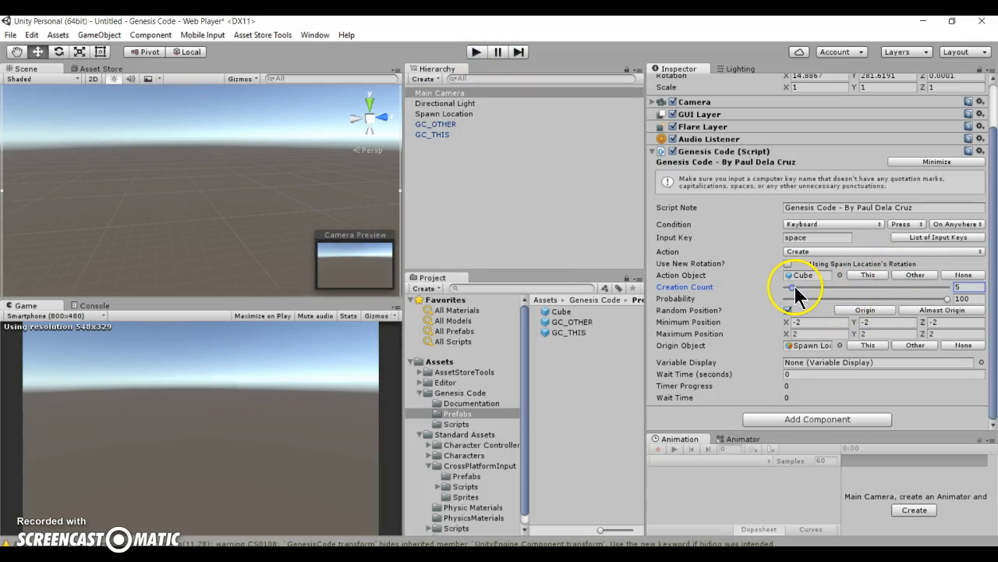
left_click(797, 321)
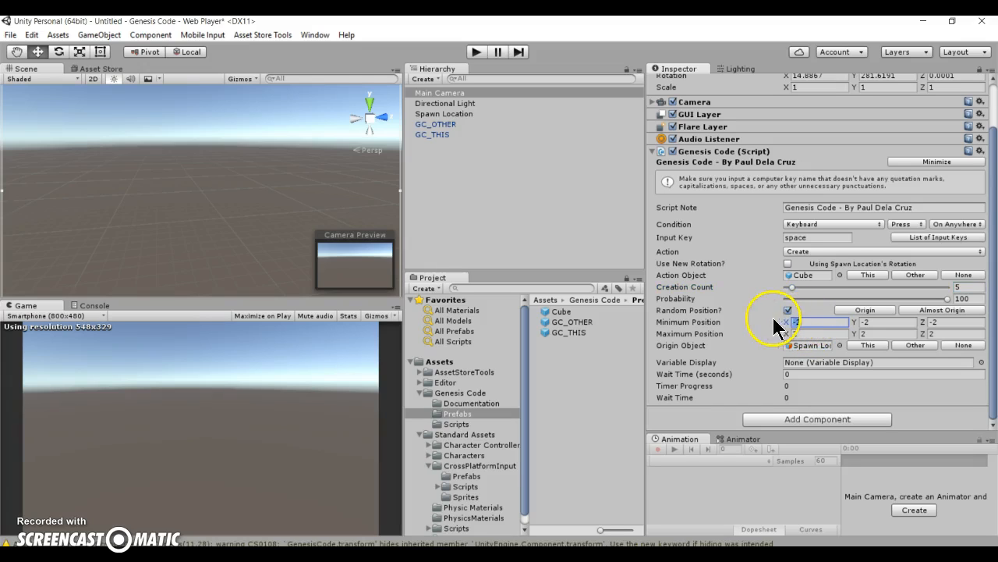
type("-5")
key("Tab")
type("-5")
key("Tab")
type("-5")
key("Tab")
Set the Maximum Position of the random spawn range to 5, 5, 5, keeping Spawn Location as the Origin Object
type("5")
key("Tab")
type("5")
key("Tab")
type("5")
key("Tab")
key("Return")
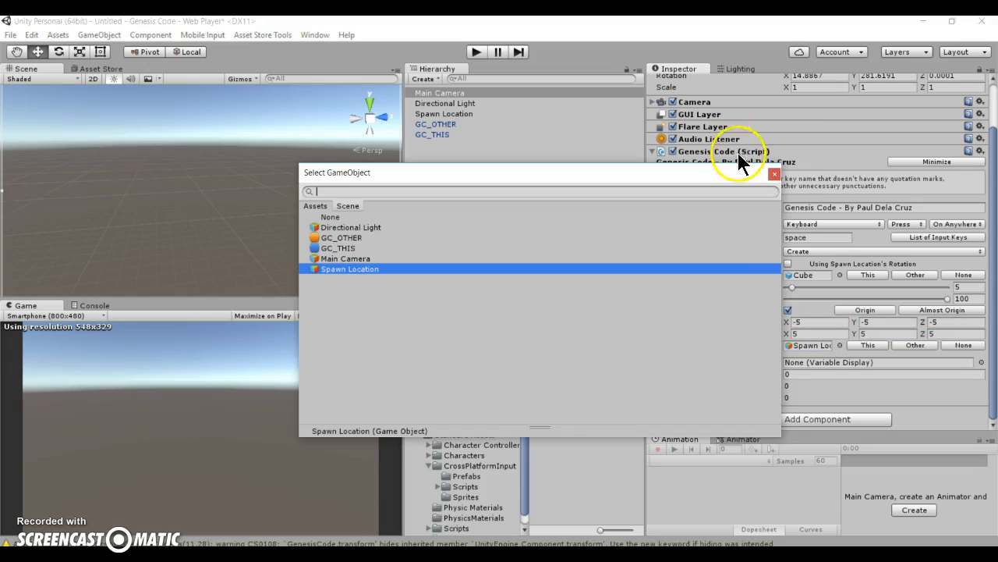
left_click(775, 174)
Play-test the wider spawn range with five cubes per key press, spawning repeatedly, and stop play mode
left_click(476, 52)
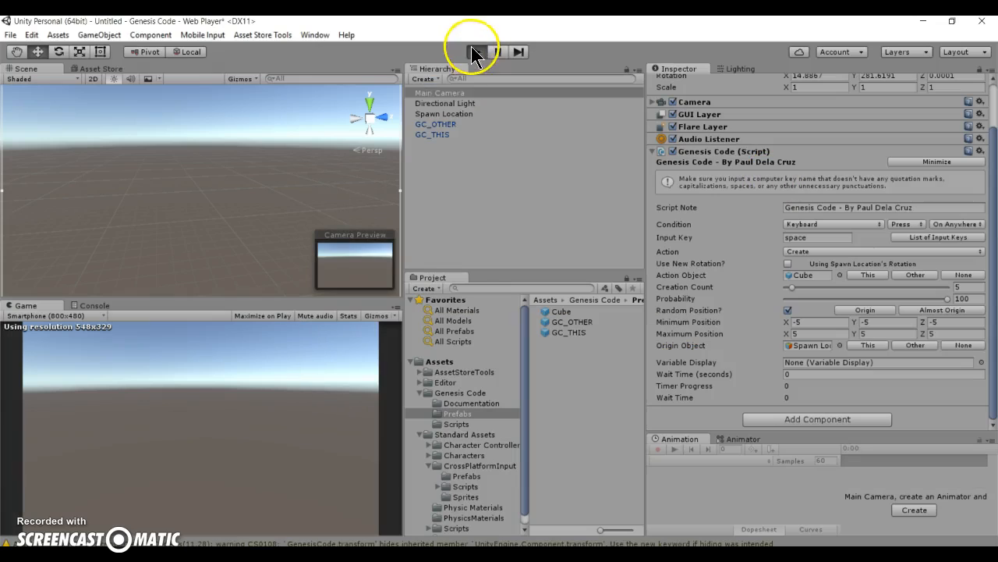
left_click(220, 453)
key("space")
key("space")
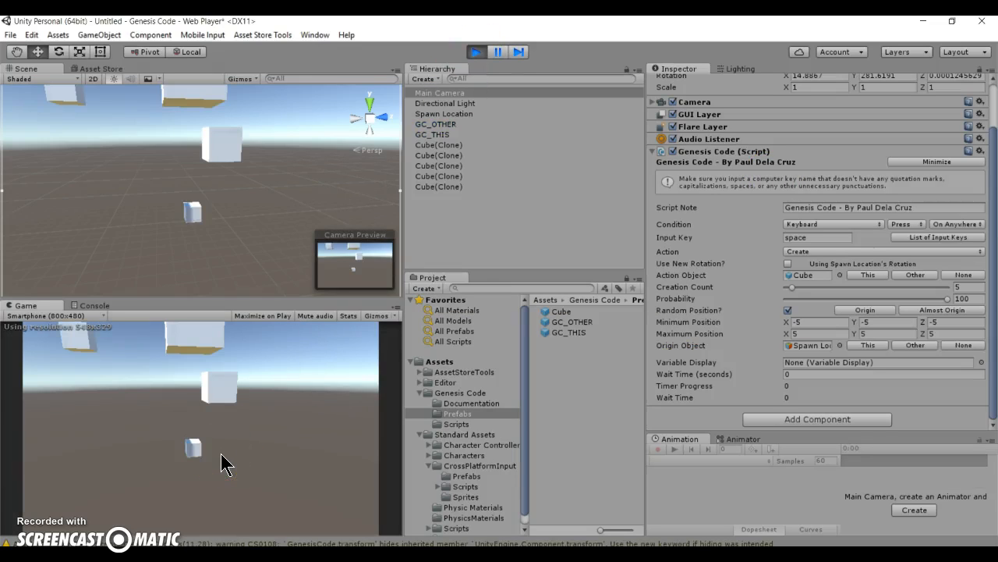
key("space")
key("space")
key("space")
key("space")
key("space")
key("space")
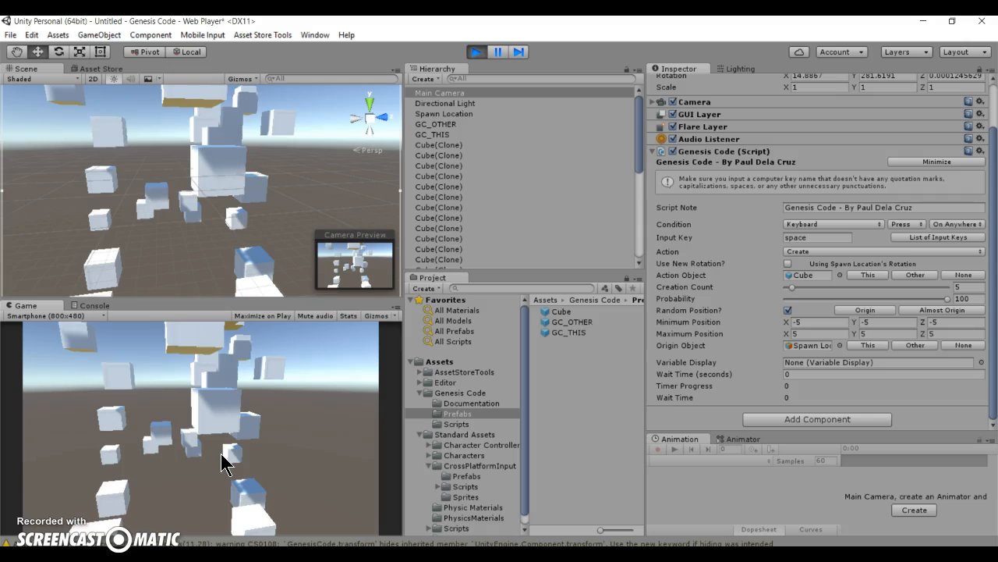
key("space")
key("space")
key("space")
key("space")
key("space")
left_click(326, 238)
left_click(476, 51)
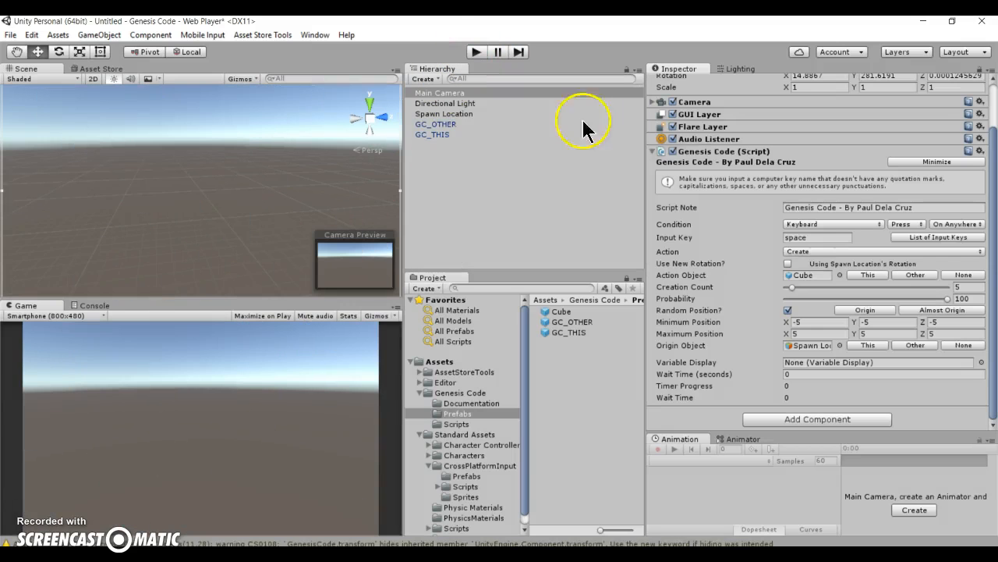
Review the Condition options, the Input Key and the Minimum and Maximum Position values of the Genesis Code script
left_click(827, 223)
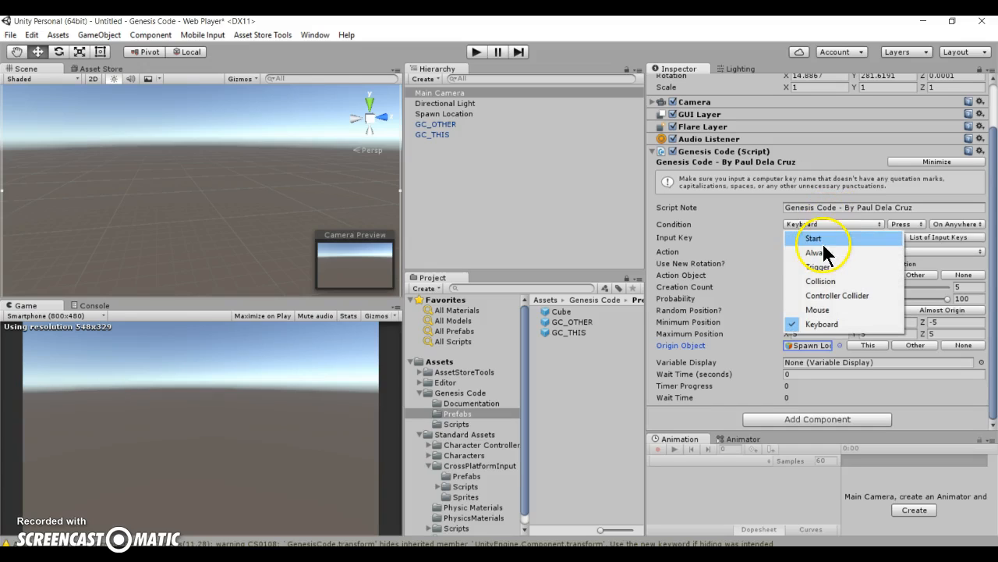
left_click(743, 236)
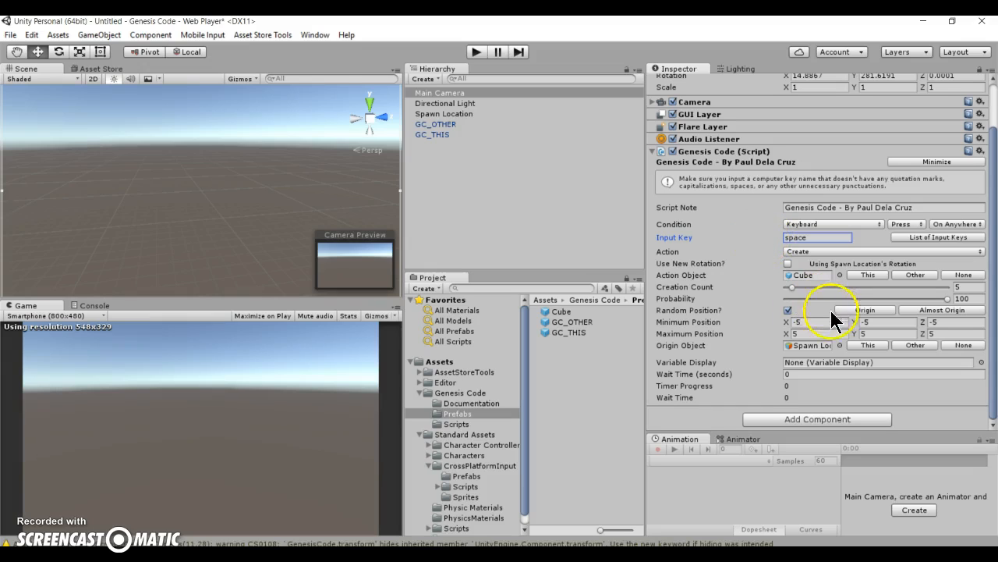
left_click(811, 334)
key("Tab")
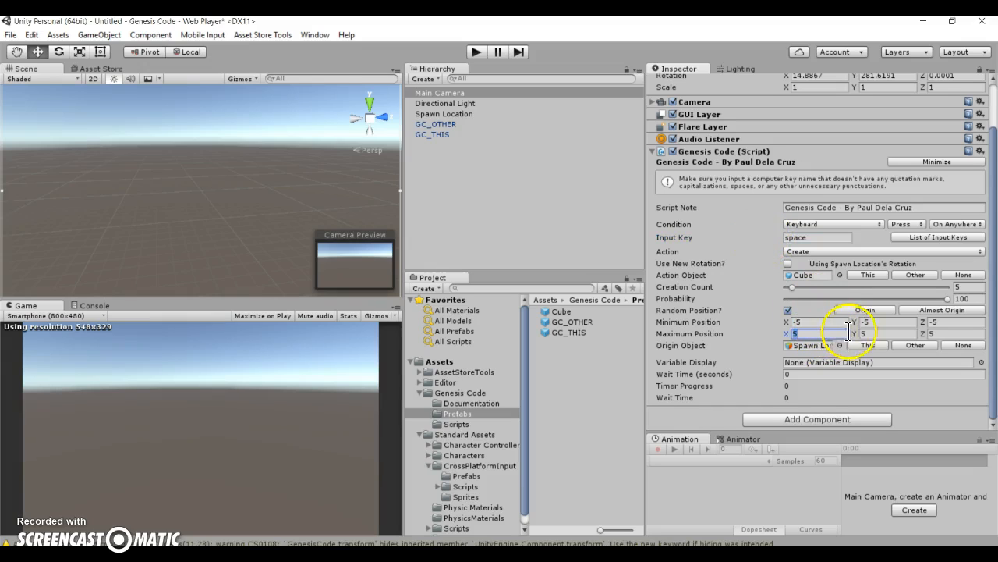
left_click(947, 334)
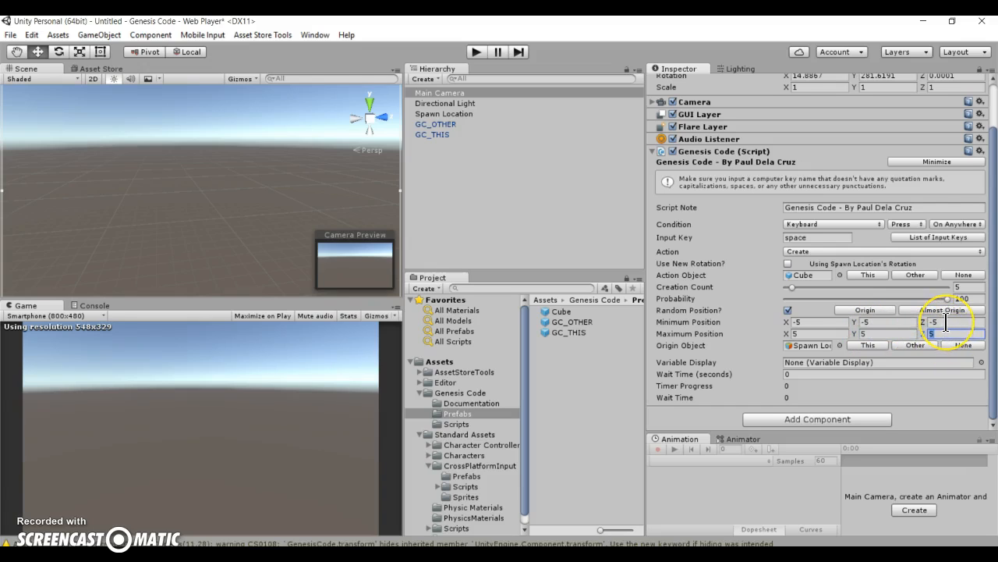
left_click(946, 322)
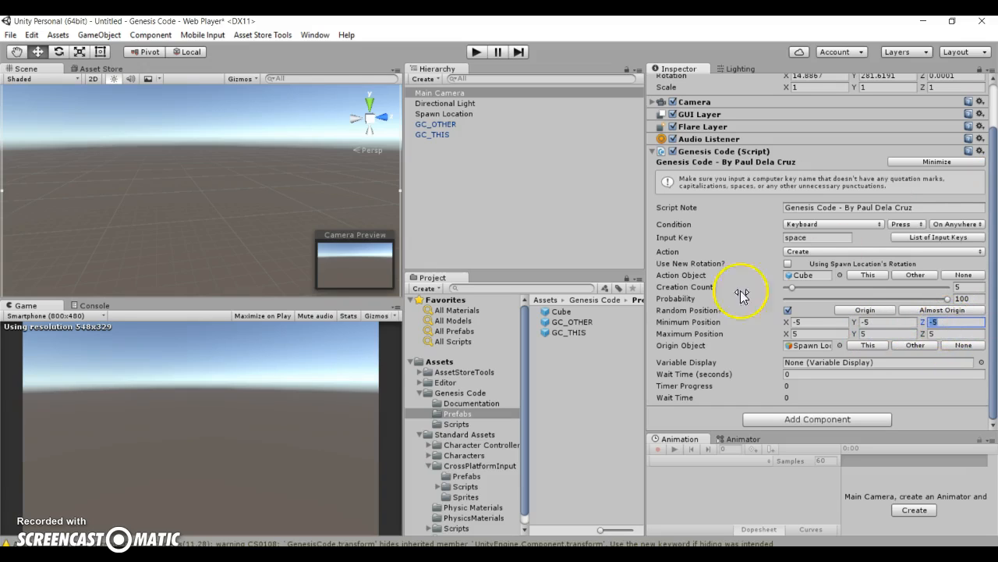
left_click(844, 322)
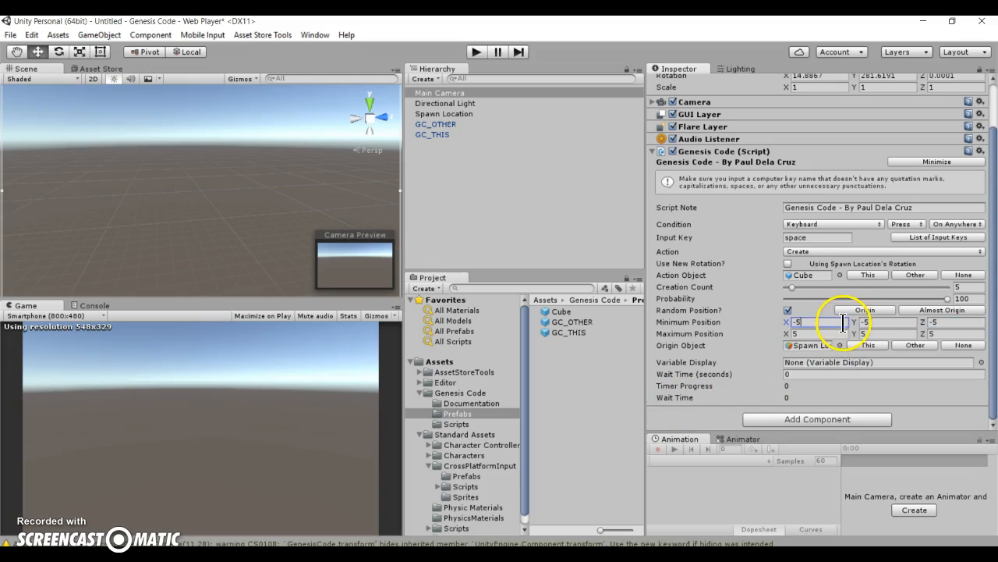
Check the Action and Action Object settings, and enable Use New Rotation for the spawned Cube
left_click(851, 255)
left_click(673, 295)
left_click(808, 274)
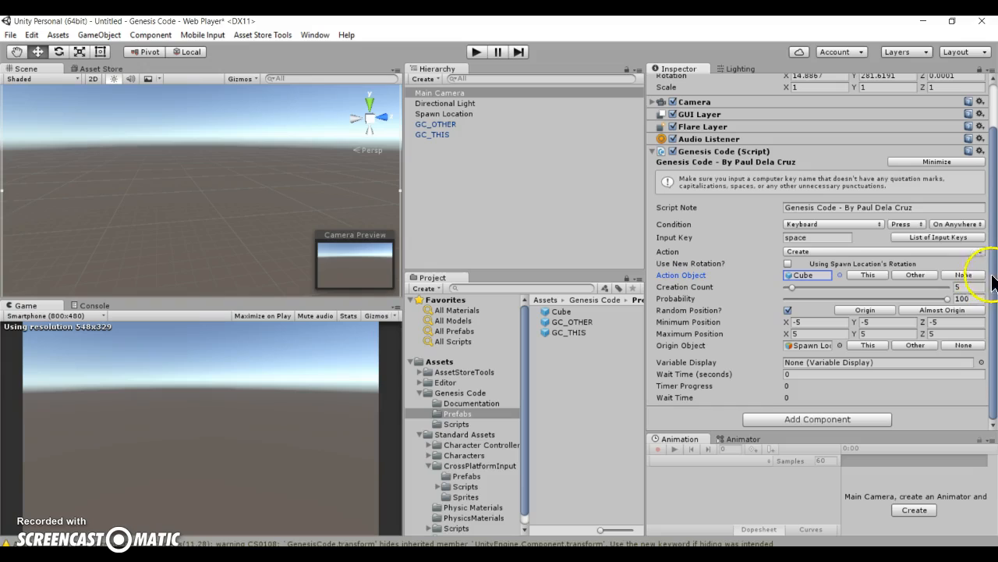
left_click(788, 264)
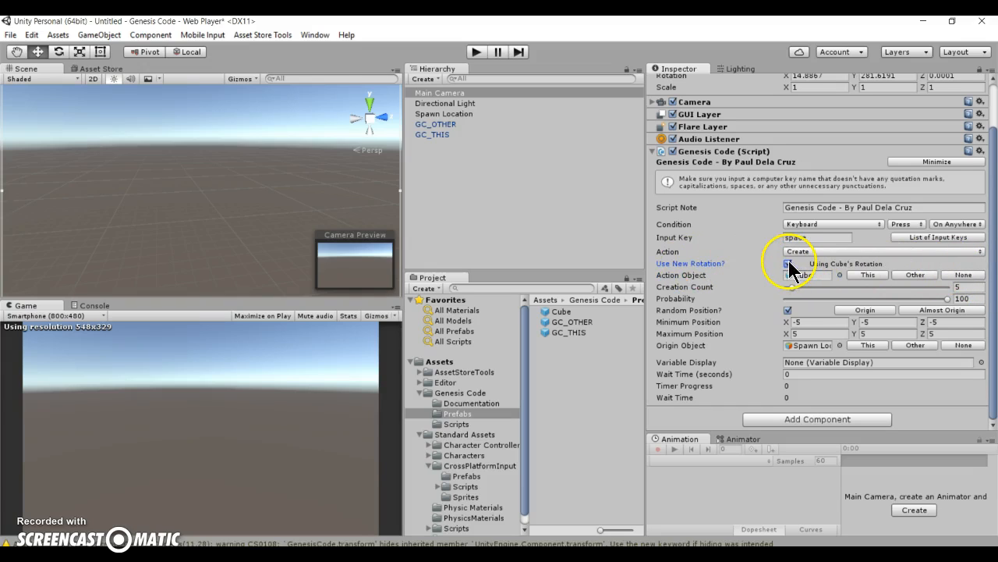
Compare the rotation source with Use New Rotation off and on, and check the Cube prefab's Transform rotation
left_click(789, 264)
left_click(800, 274)
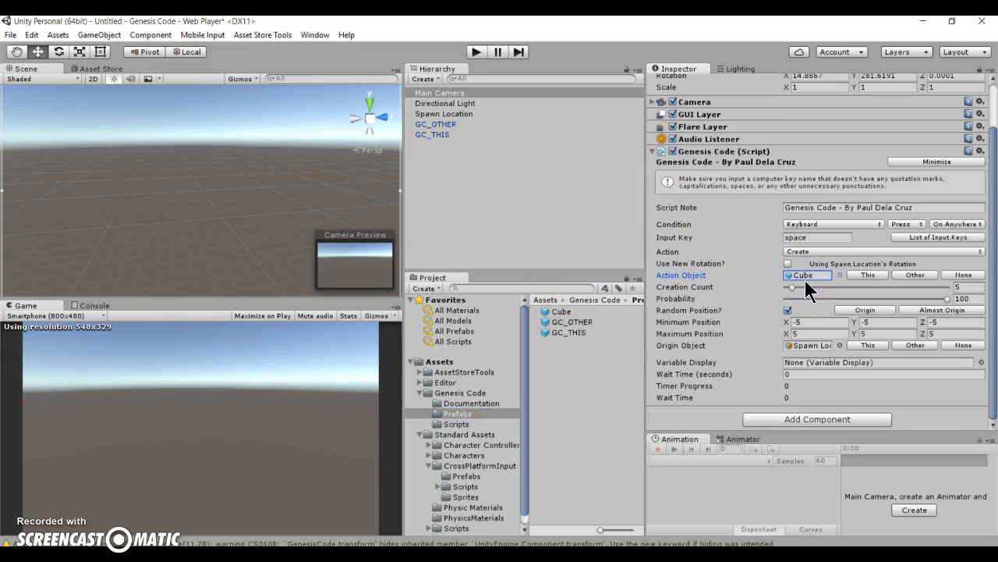
left_click(789, 263)
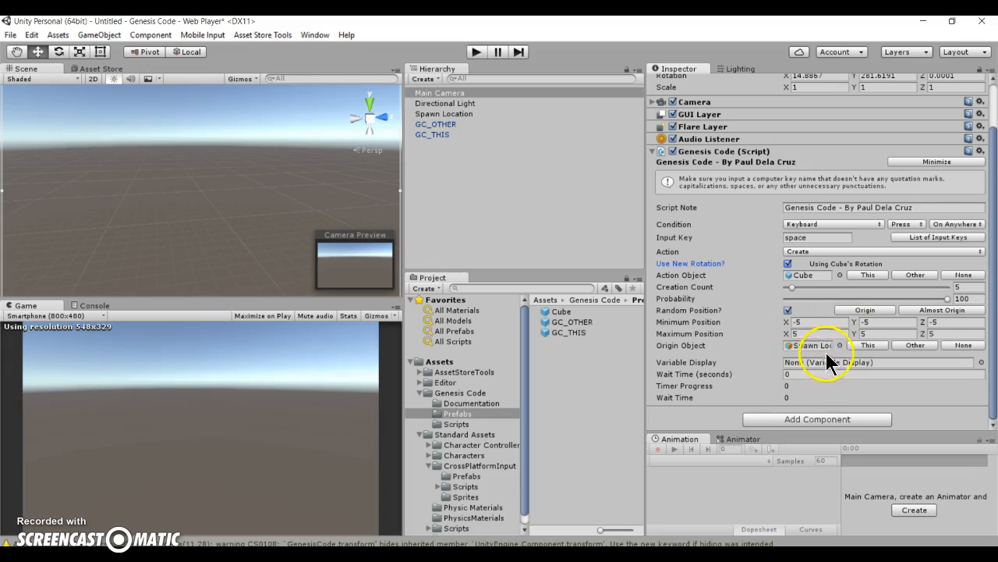
left_click(811, 275)
left_click(788, 264)
left_click(789, 264)
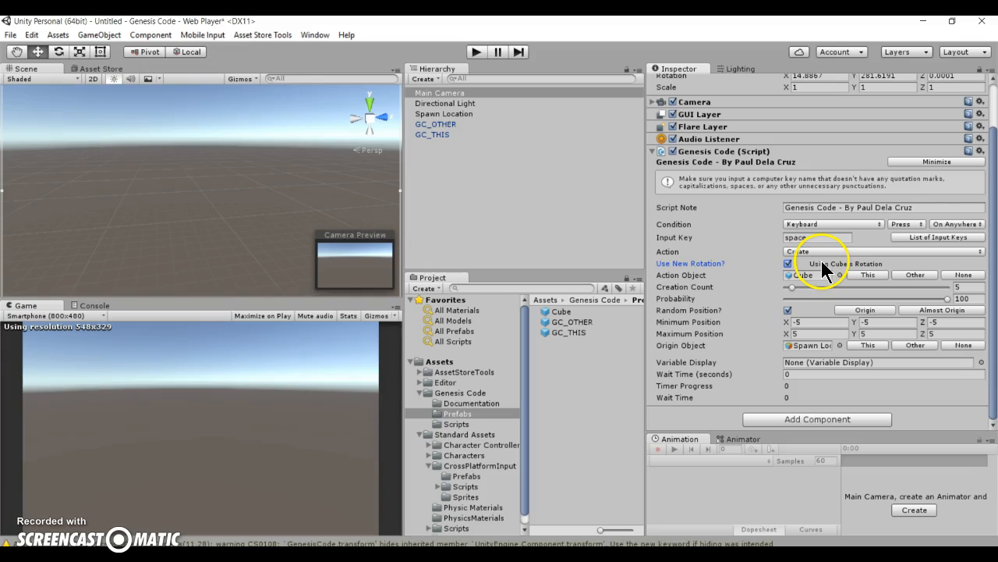
scroll(857, 254, "up", 3)
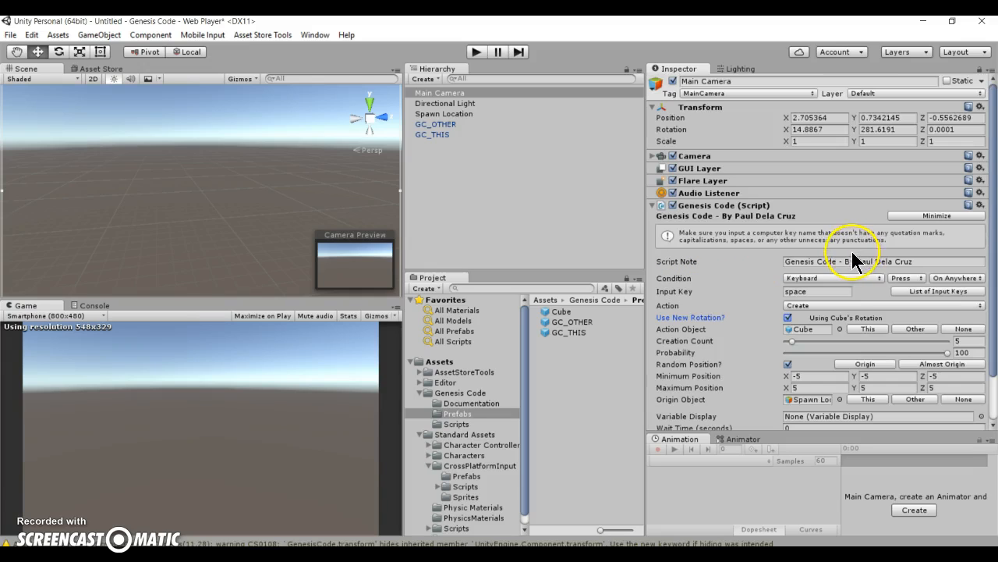
scroll(815, 320, "down", 3)
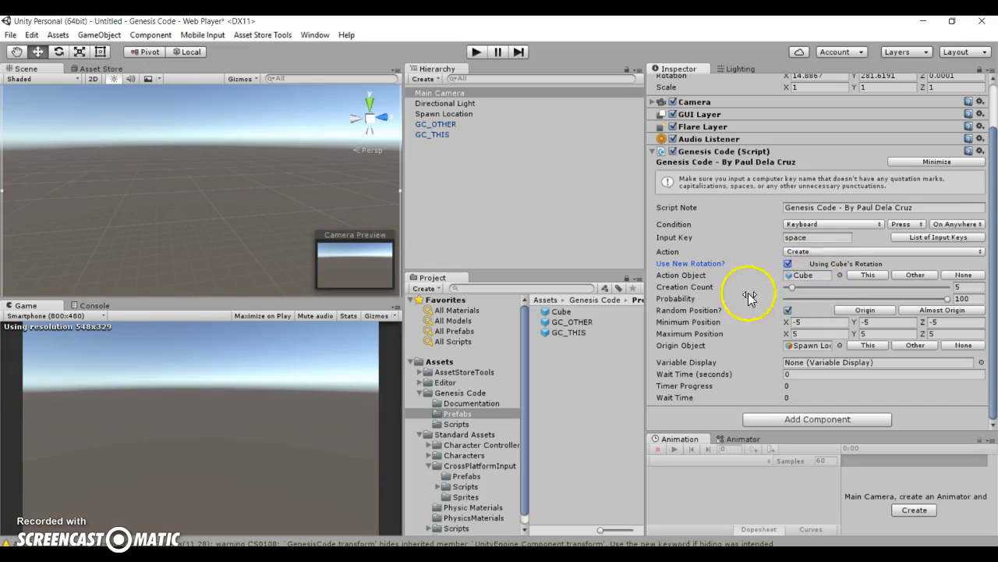
left_click(585, 312)
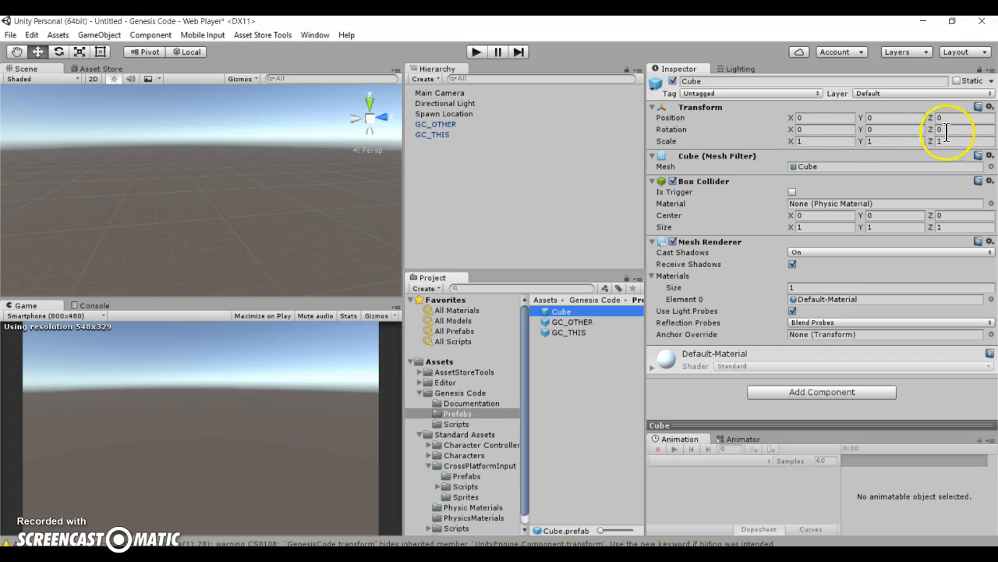
Rotate the Spawn Location object about its Y axis to about -220 degrees in the Scene view
left_click(463, 116)
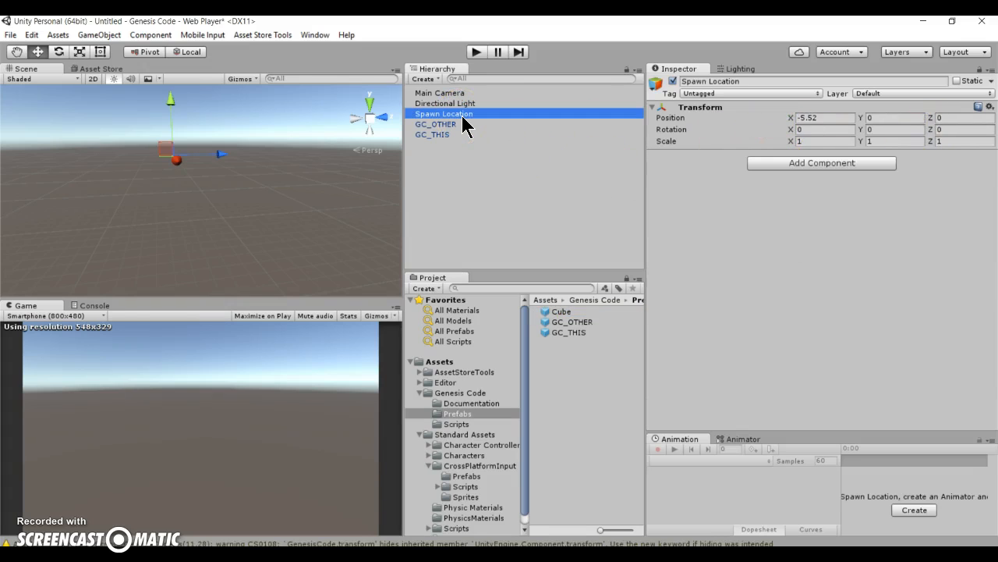
left_click(59, 51)
left_click_drag(176, 161, 669, 156)
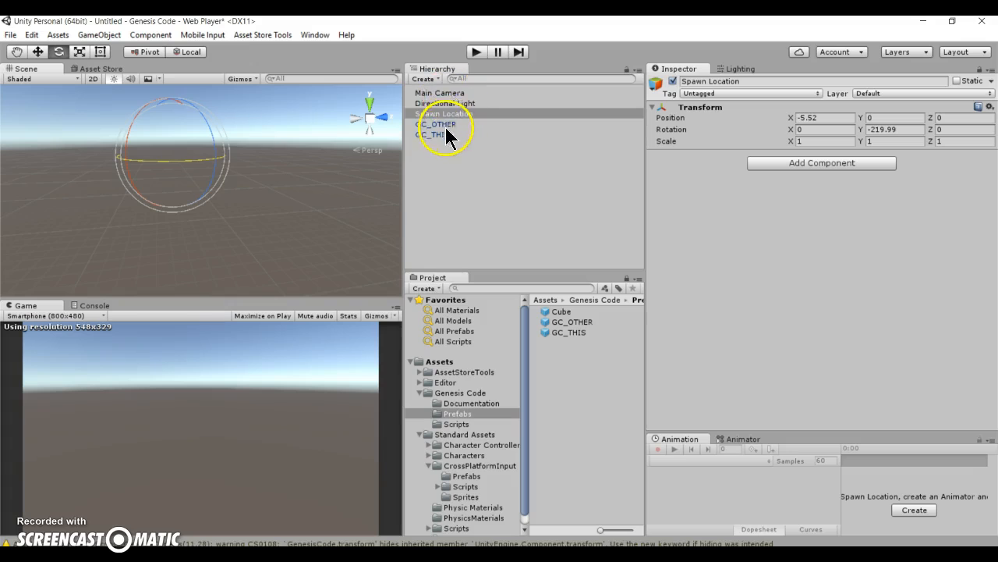
Disable Use New Rotation in the Main Camera's Genesis Code script so spawned cubes use Spawn Location's rotation
left_click(474, 94)
scroll(795, 223, "down", 3)
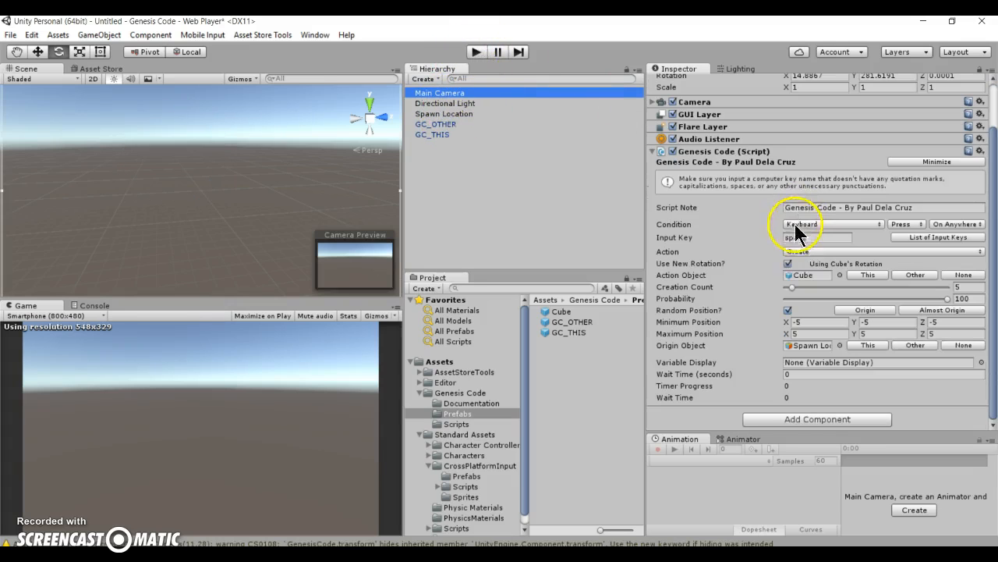
left_click(787, 263)
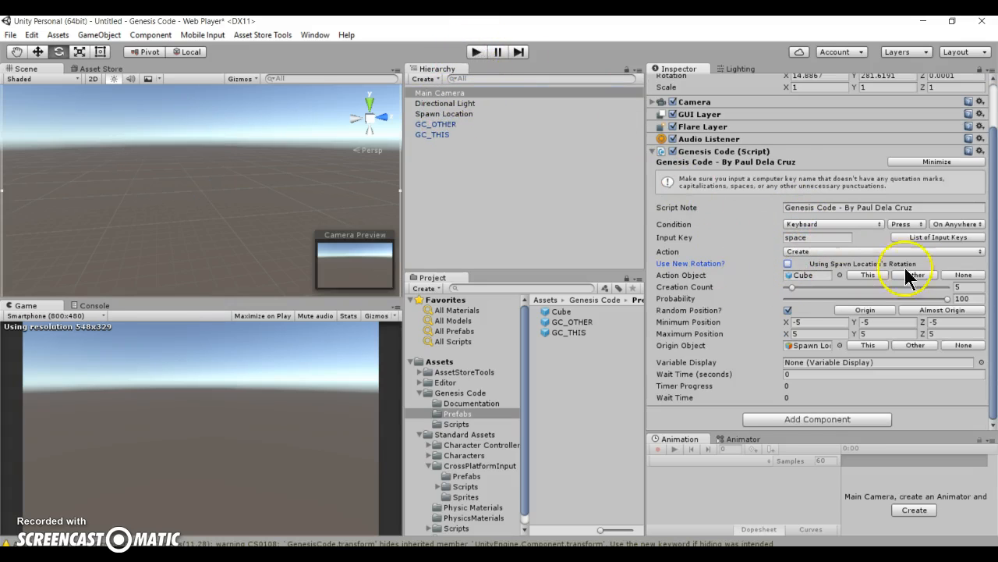
Play-test the Create action with Spawn Location's rotation, spawning cubes repeatedly, and stop play mode
left_click(476, 53)
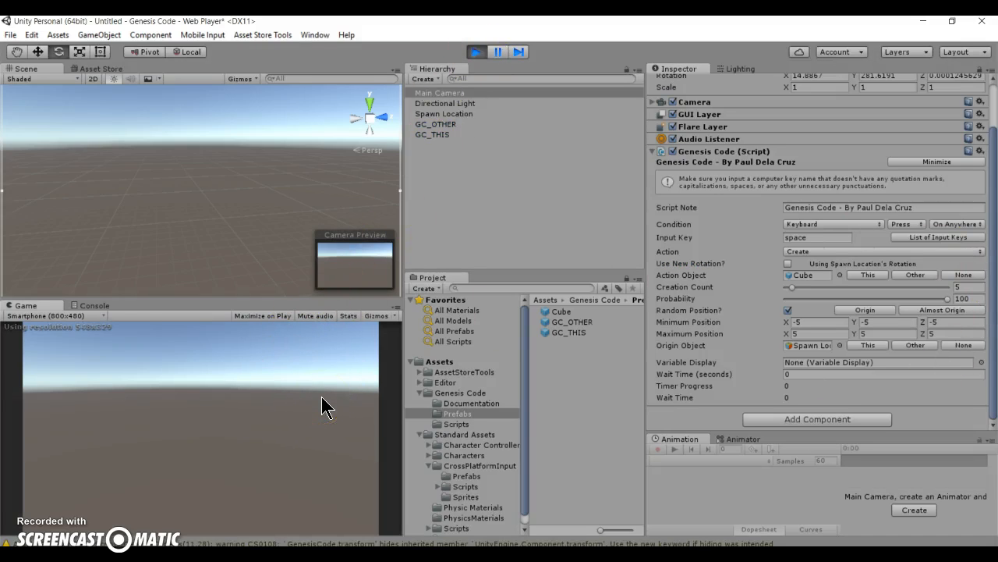
key("space")
key("space")
key("space")
key("space")
key("space")
key("space")
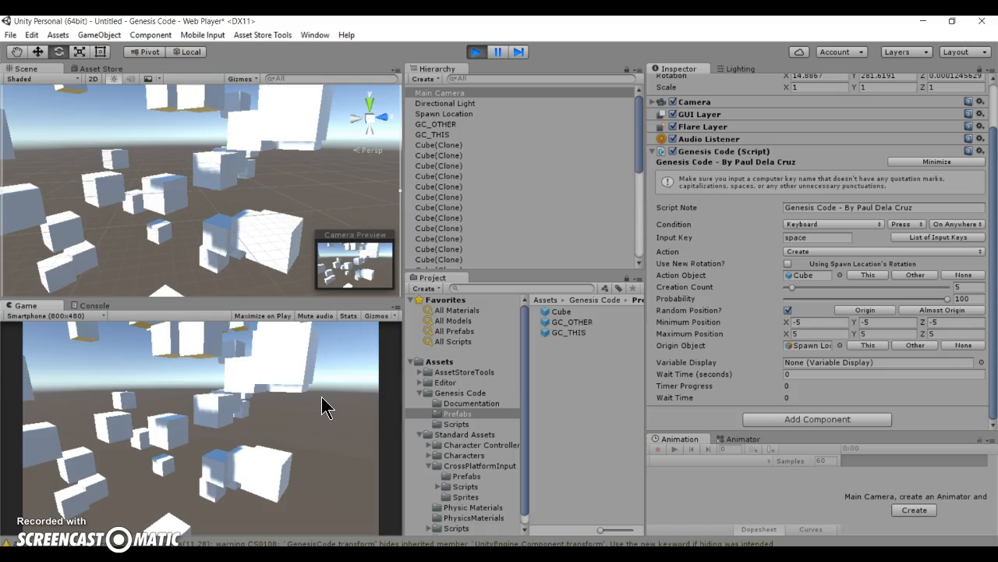
key("space")
key("space")
key("space")
key("space")
key("space")
key("space")
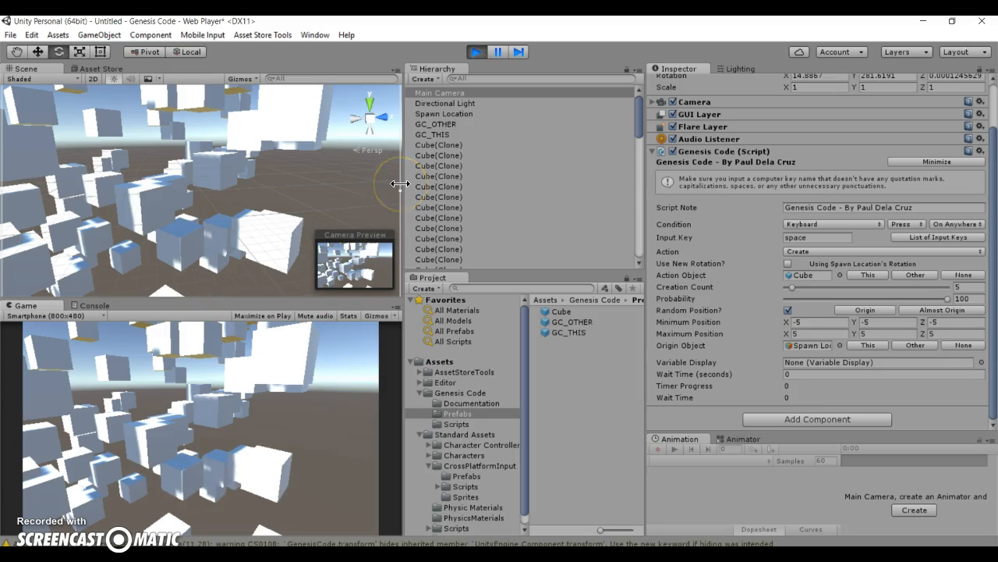
left_click(475, 53)
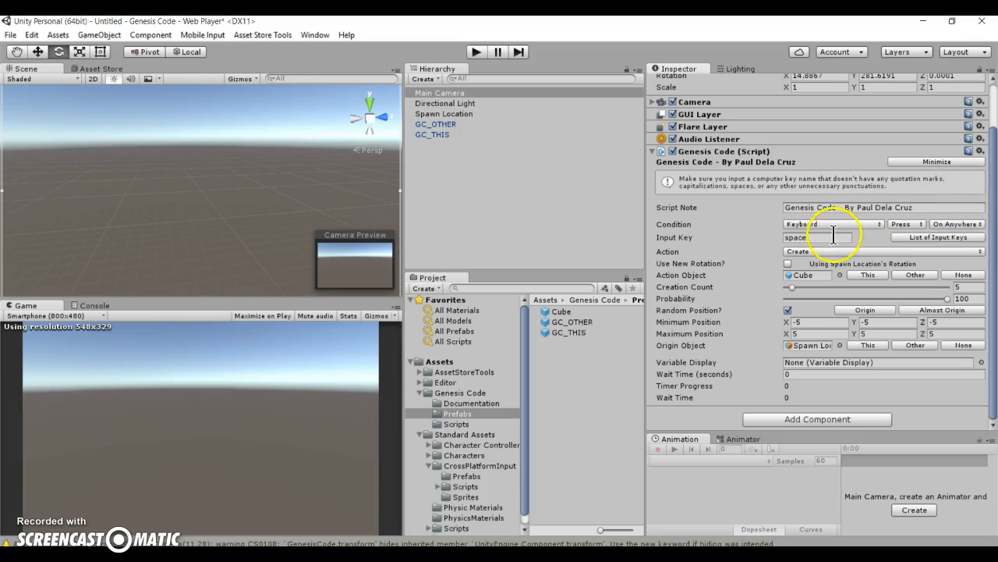
Open the Wait Time (seconds) value of the Genesis Code script for editing
left_click(847, 374)
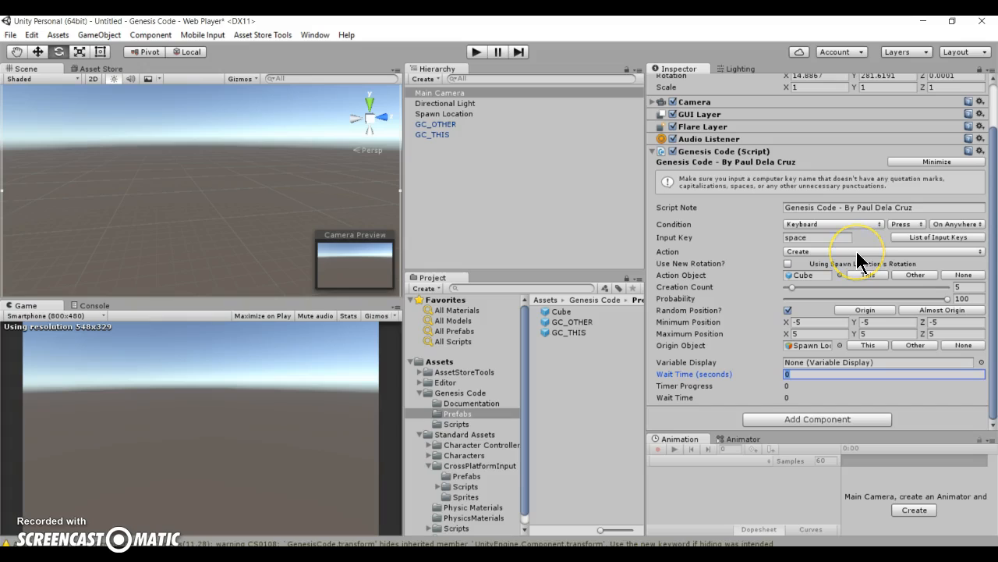